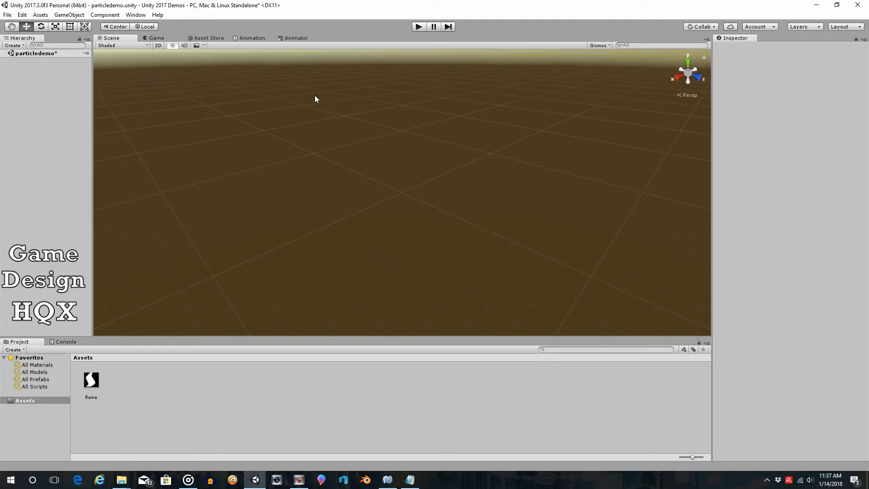
# Add a camera and a directional light to the empty scene.
pyautogui.click(66, 15)
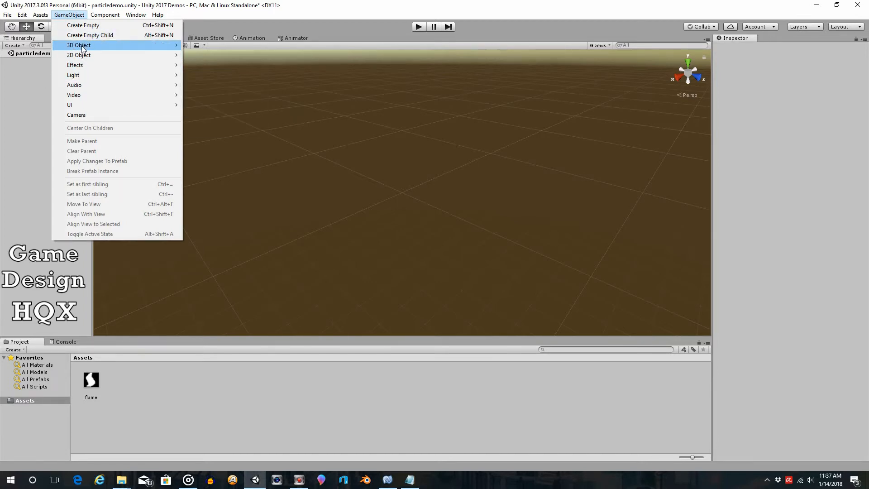
pyautogui.click(88, 114)
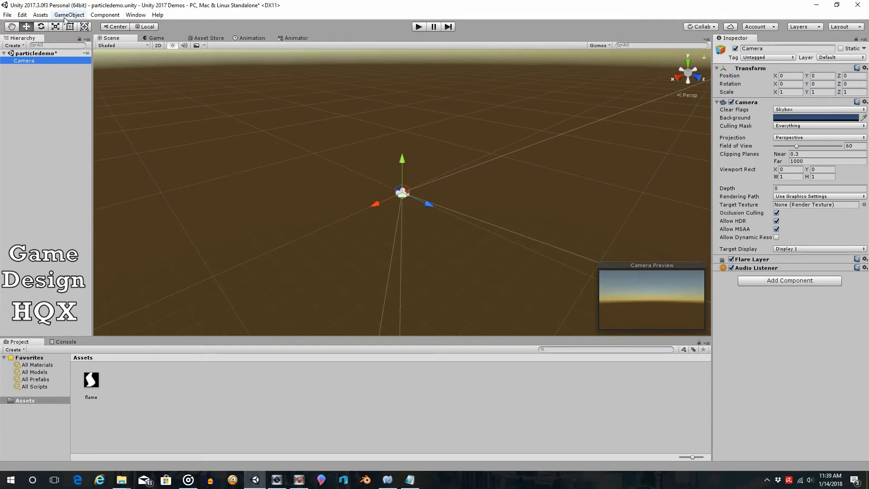
pyautogui.click(69, 15)
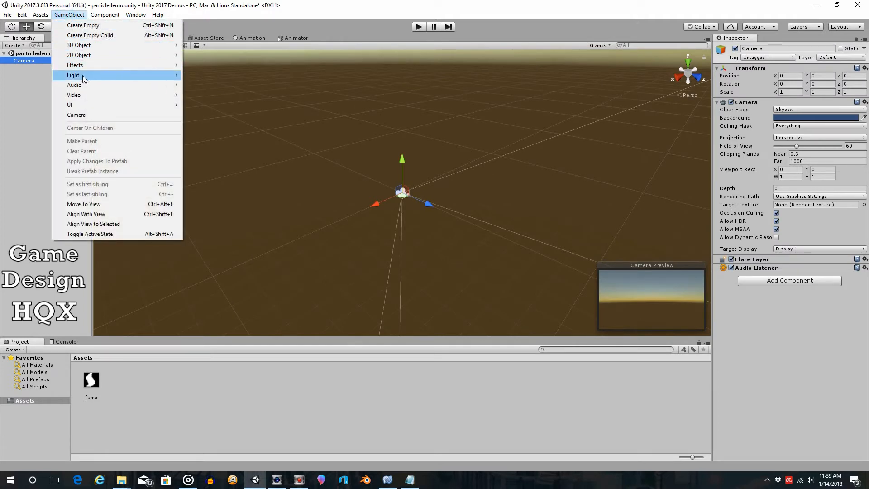
pyautogui.moveTo(91, 75)
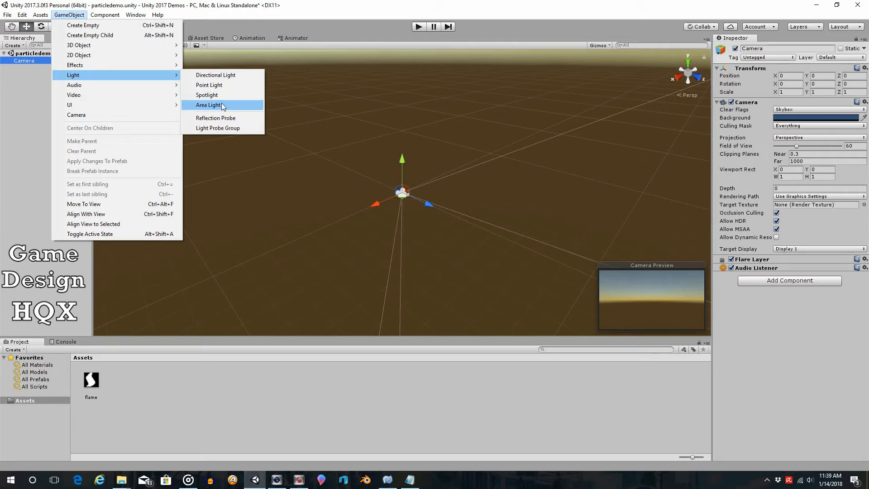
pyautogui.click(228, 74)
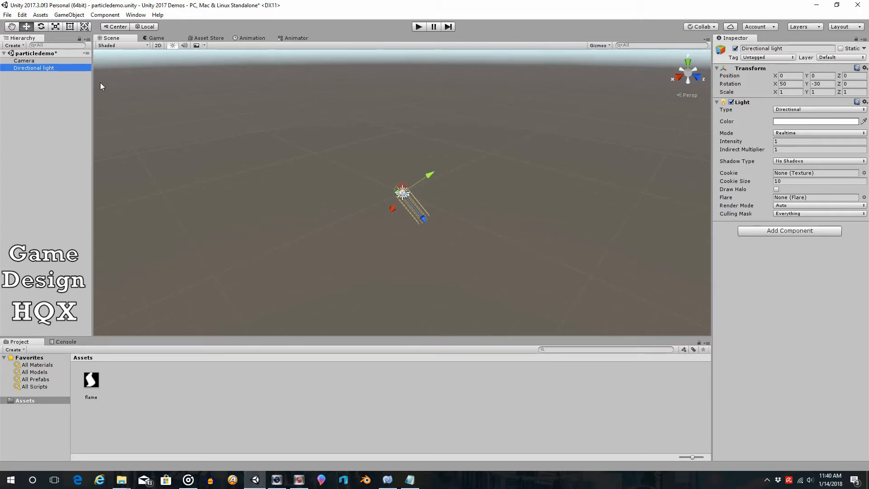
# Add a particle system to the scene and look through its settings and modules.
pyautogui.click(69, 15)
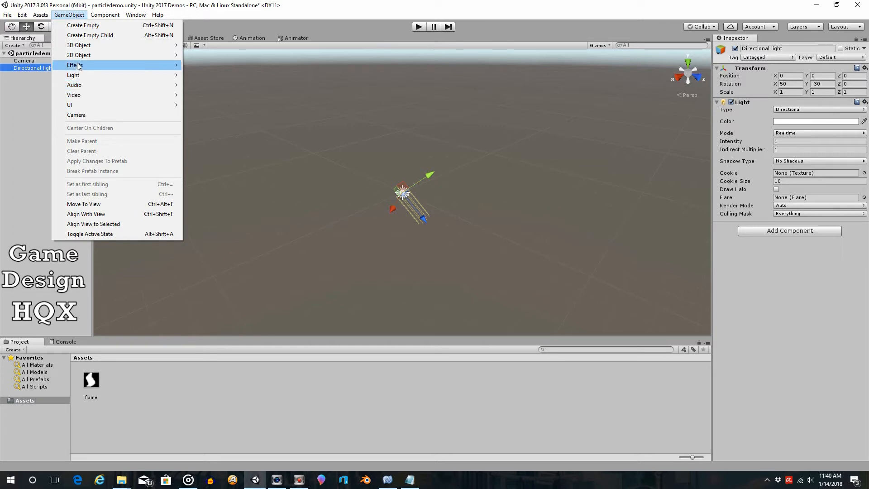
pyautogui.moveTo(78, 65)
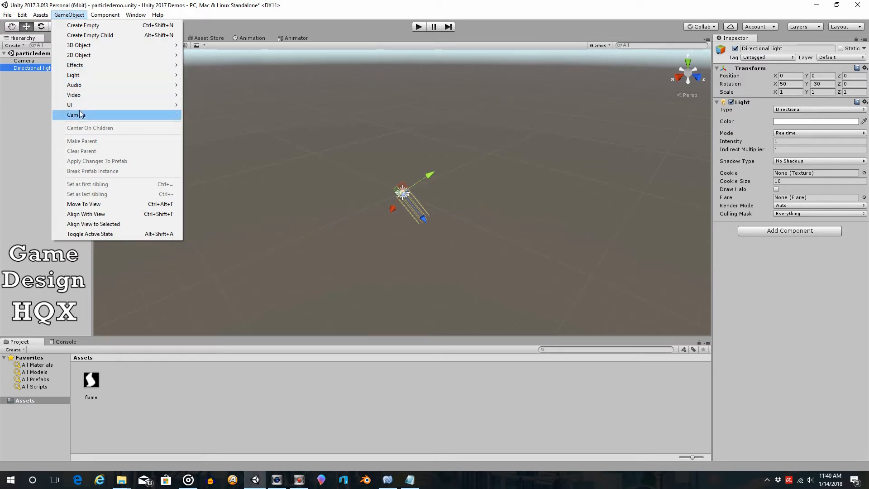
pyautogui.moveTo(80, 109)
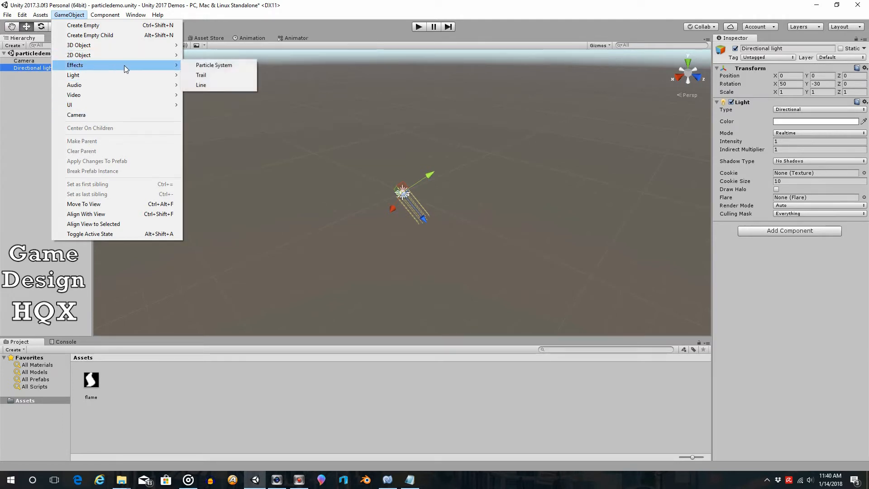
pyautogui.click(200, 64)
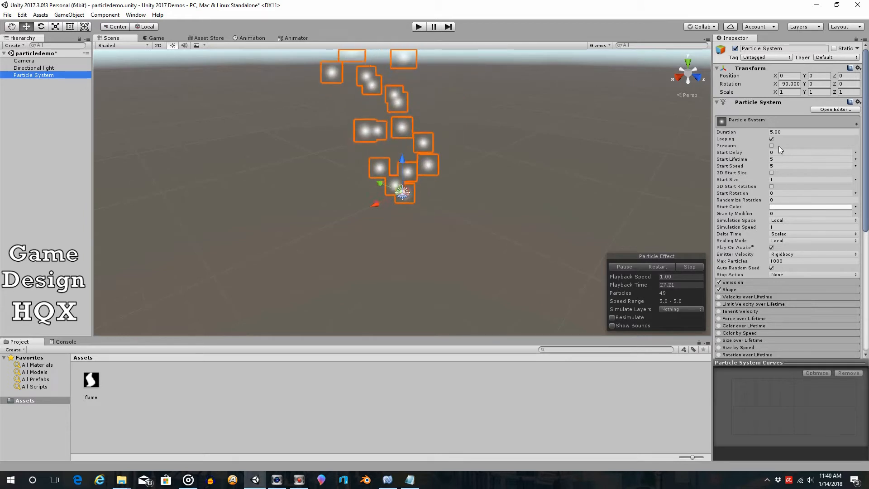
pyautogui.scroll(-3, 778, 146)
pyautogui.scroll(-3, 778, 146)
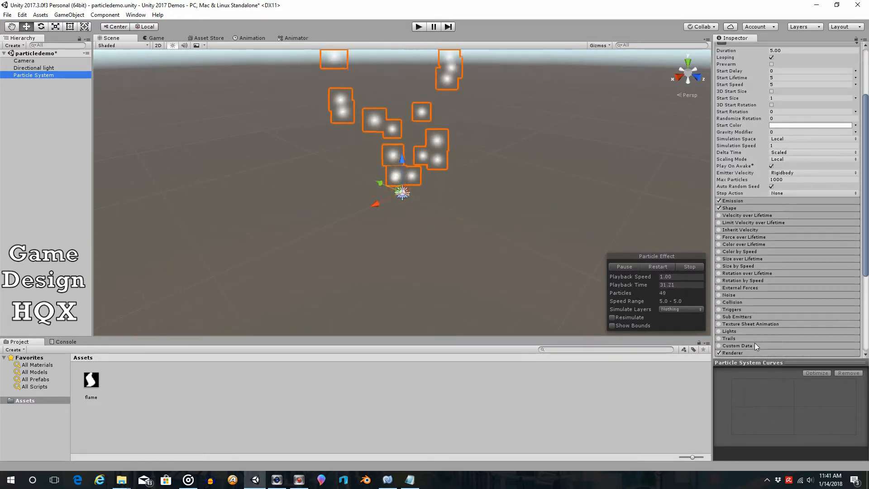
pyautogui.scroll(-4, 754, 343)
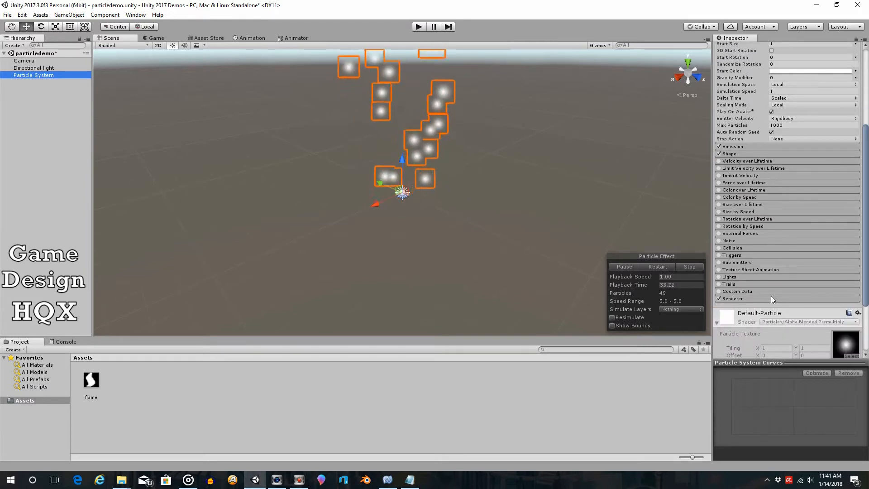
pyautogui.scroll(3, 770, 295)
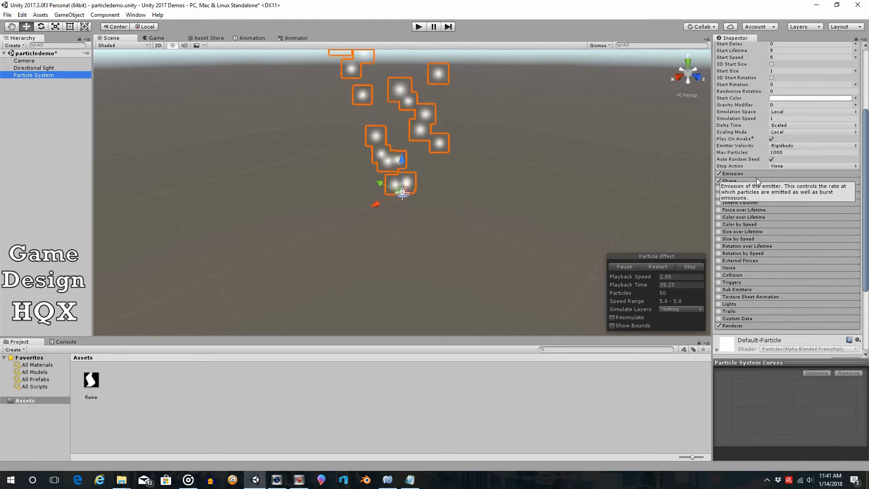
pyautogui.scroll(4, 766, 209)
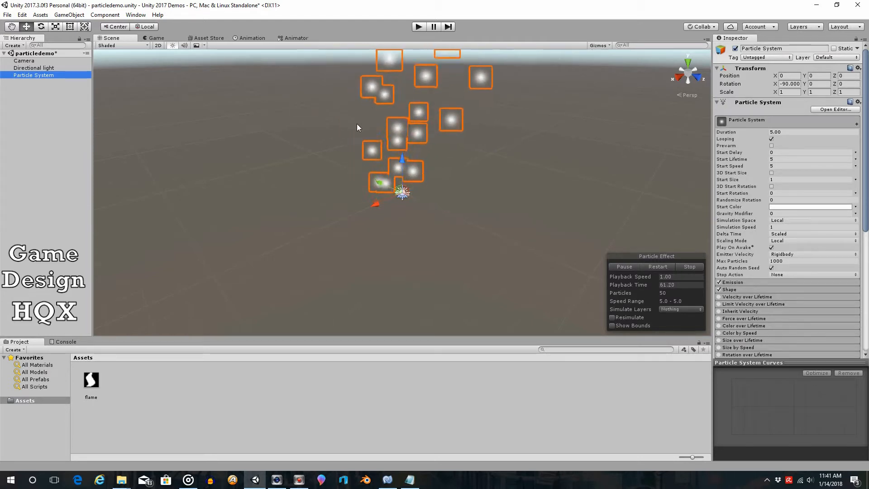
# Move the particle system along the Z axis to about 11.64 and check it in the camera's preview.
pyautogui.click(380, 182)
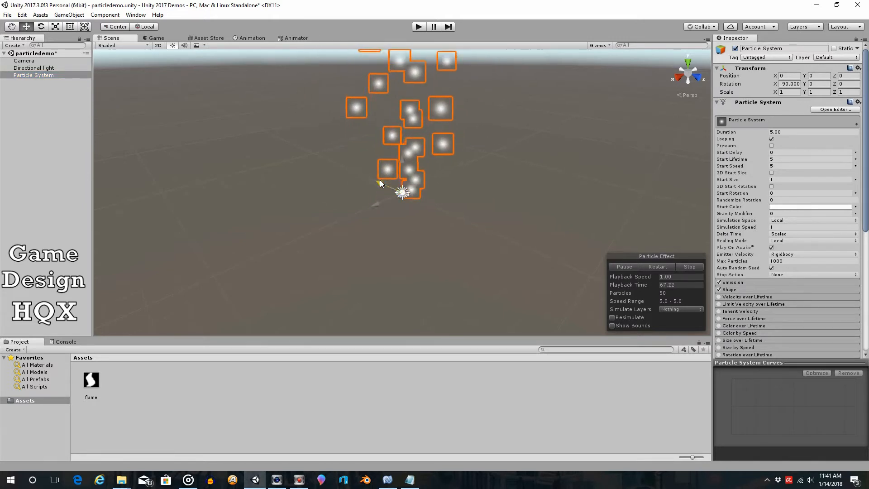
pyautogui.moveTo(379, 180); pyautogui.dragTo(510, 254)
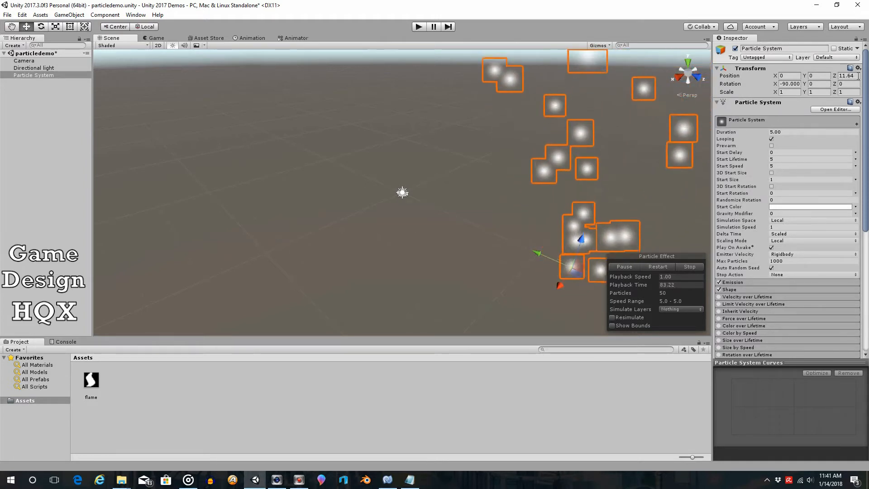
pyautogui.click(36, 61)
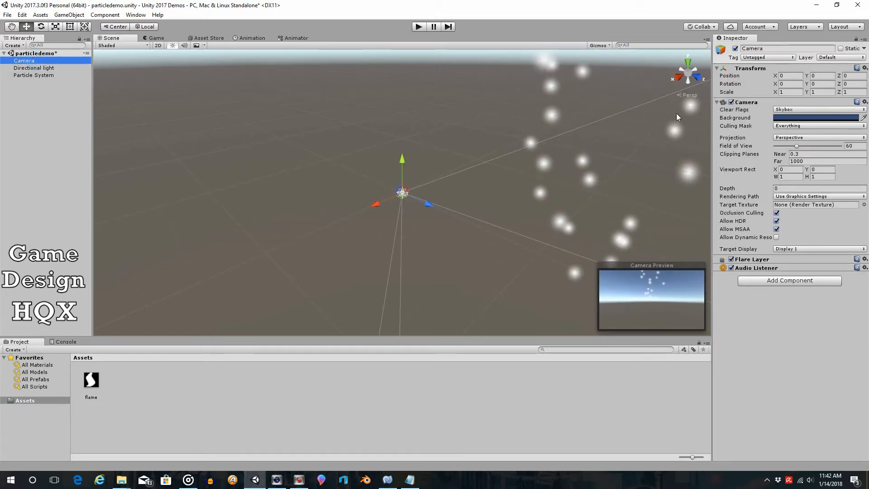
# Run the scene in play mode to preview the default particles, and stop it.
pyautogui.click(44, 75)
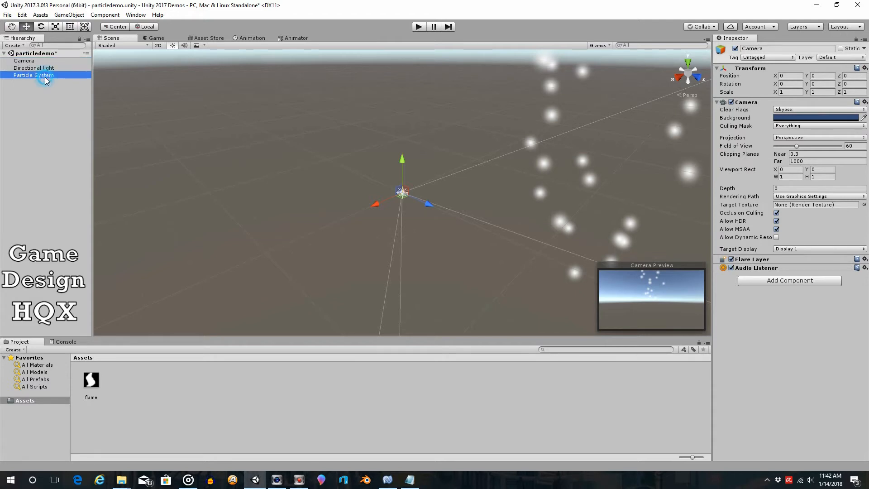
pyautogui.click(414, 26)
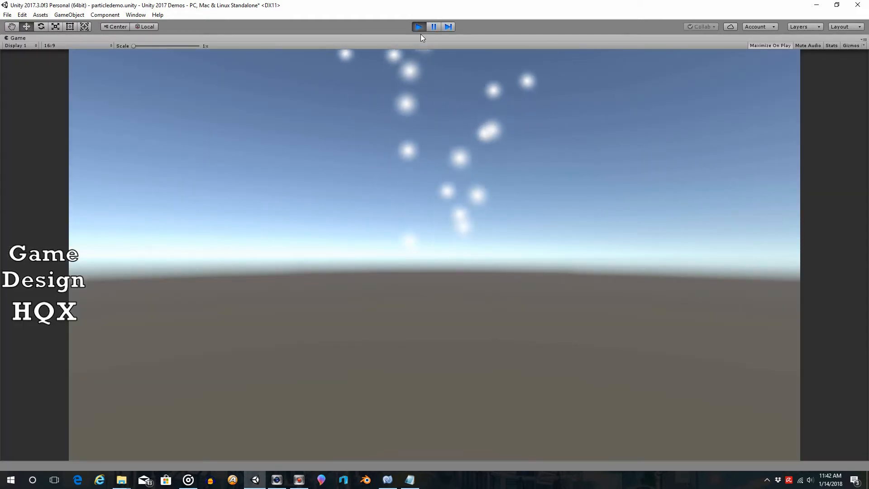
pyautogui.click(417, 29)
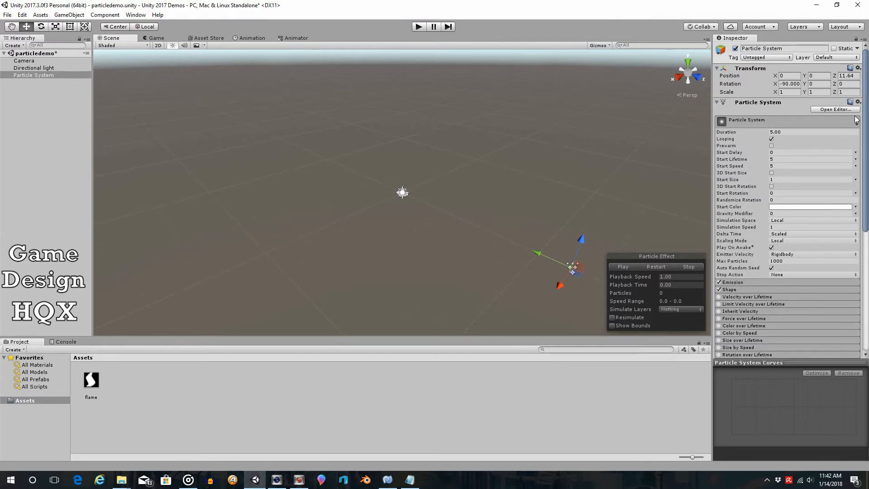
# Create a material named firemat in Assets and assign the flame texture as its albedo map.
pyautogui.moveTo(865, 125); pyautogui.dragTo(868, 295)
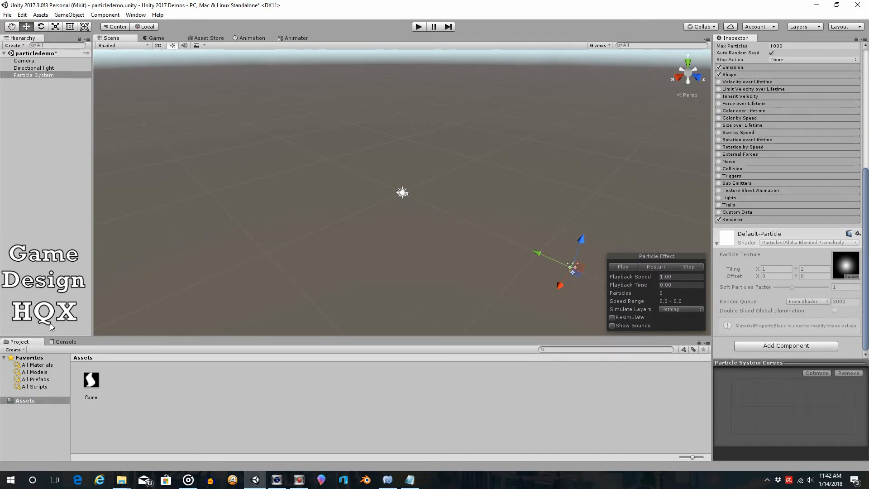
pyautogui.rightClick(147, 385)
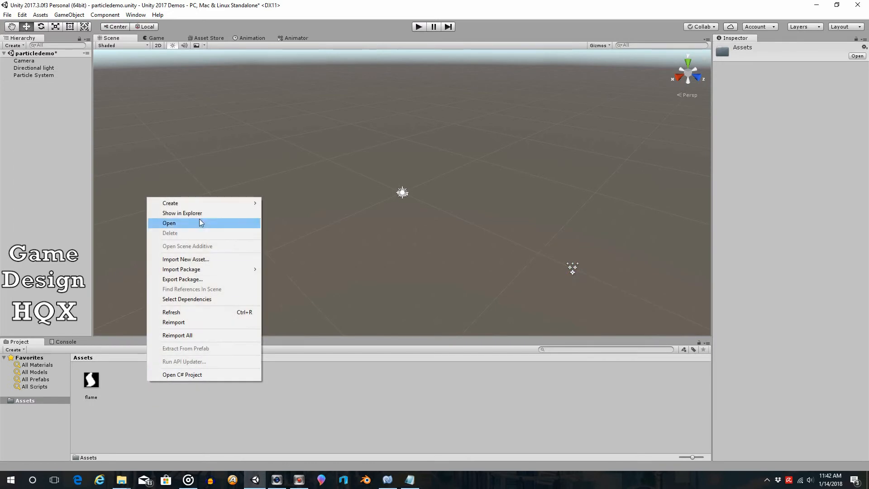
pyautogui.moveTo(227, 209)
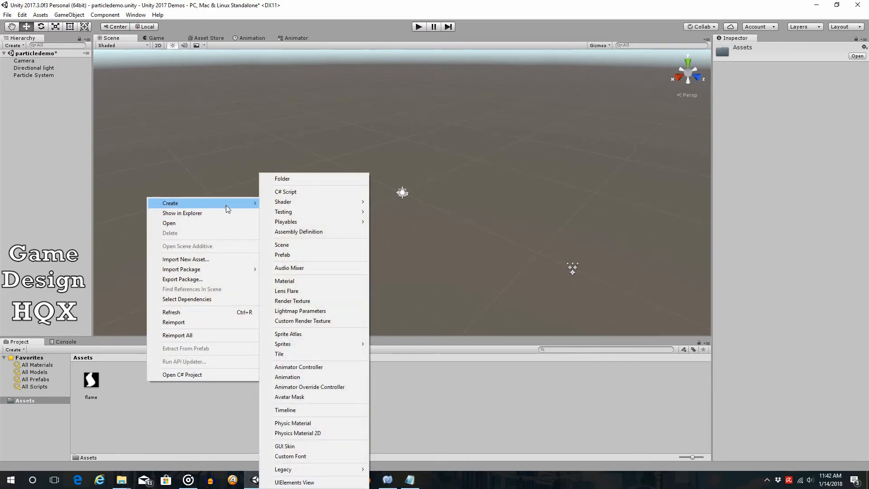
pyautogui.click(284, 281)
pyautogui.write('firemat')
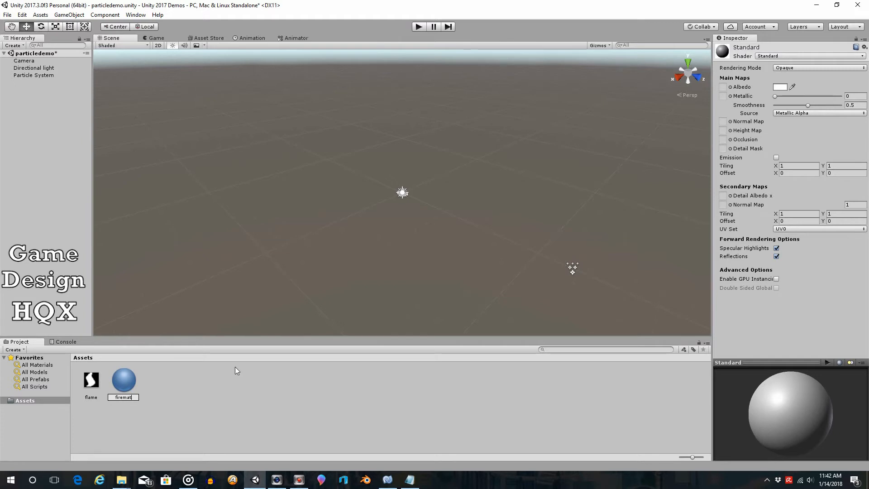
pyautogui.click(191, 409)
pyautogui.click(88, 386)
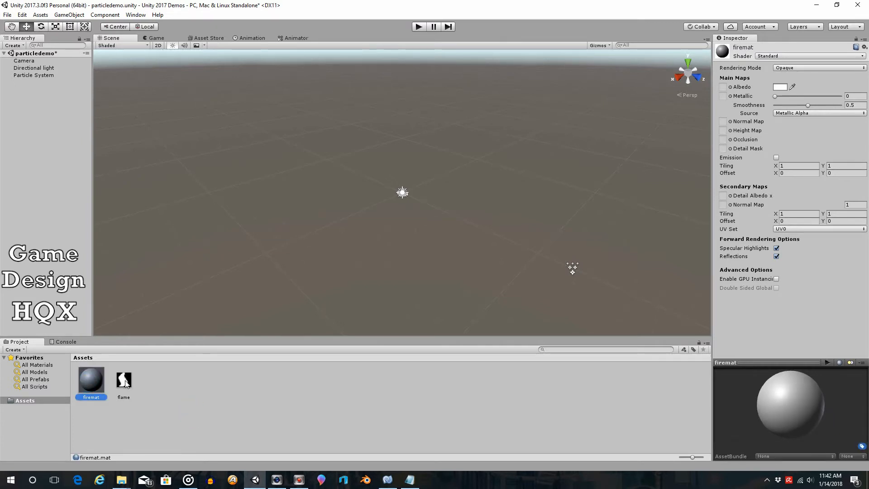
pyautogui.moveTo(125, 384); pyautogui.dragTo(730, 84)
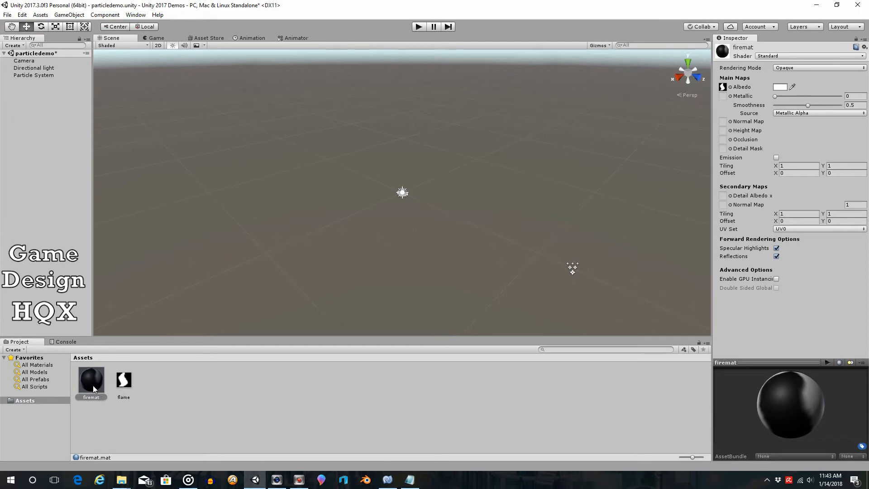
# Apply the firemat material to the particle system and test the result in play mode.
pyautogui.click(25, 75)
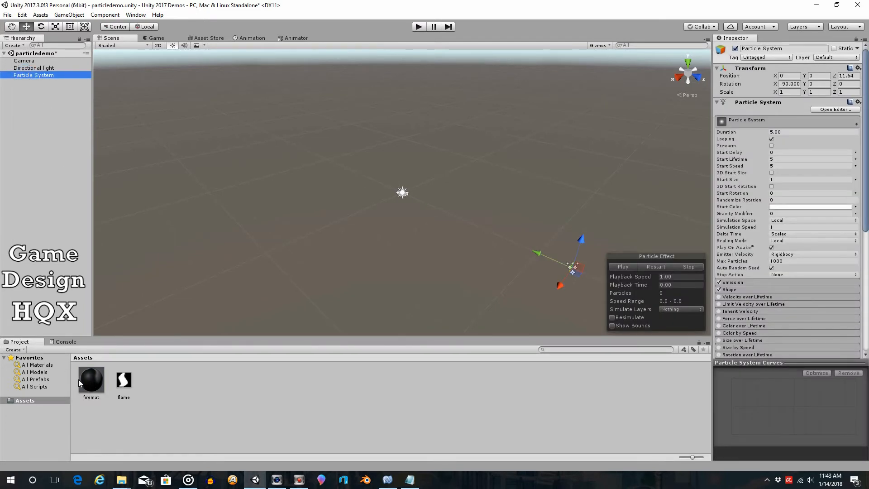
pyautogui.moveTo(865, 149); pyautogui.dragTo(865, 267)
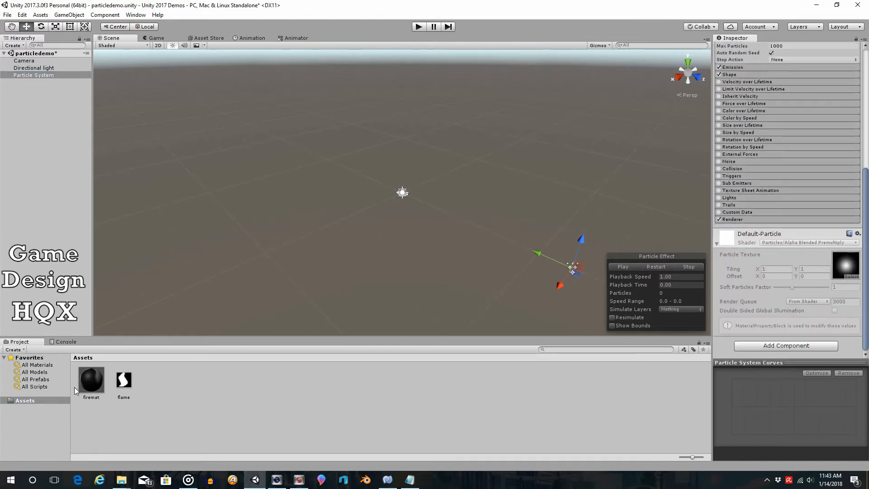
pyautogui.moveTo(94, 384); pyautogui.dragTo(758, 358)
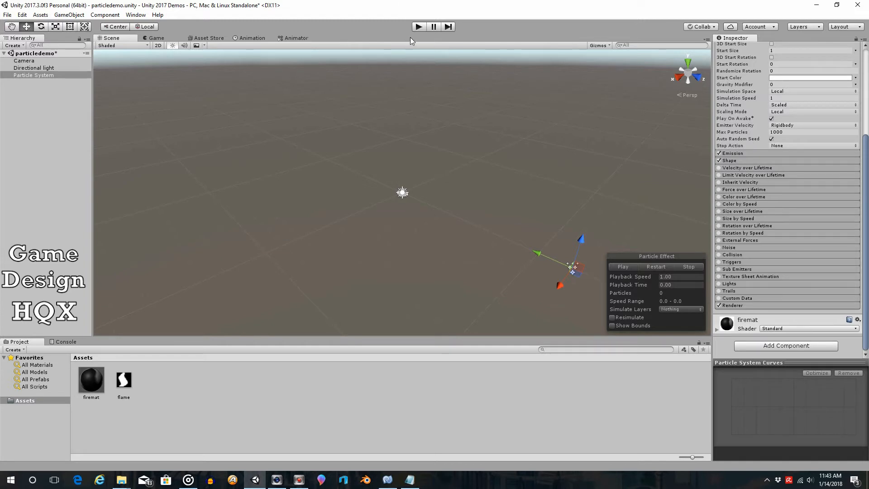
pyautogui.click(419, 27)
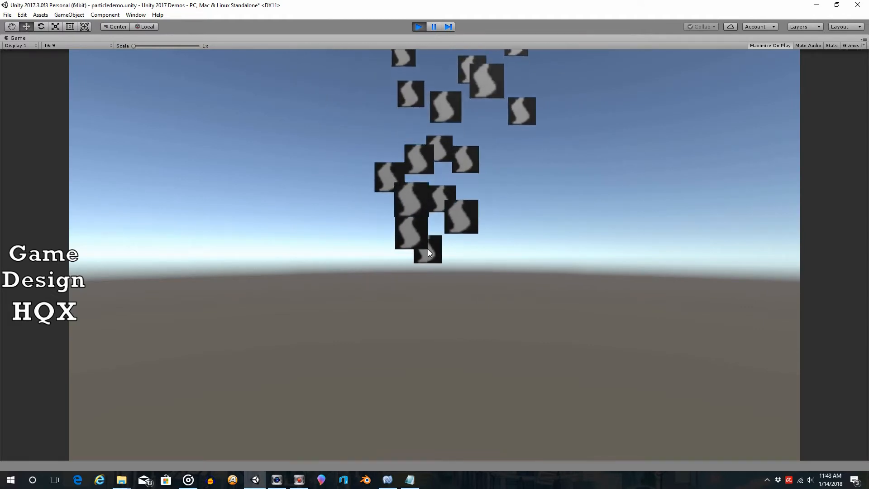
pyautogui.click(418, 26)
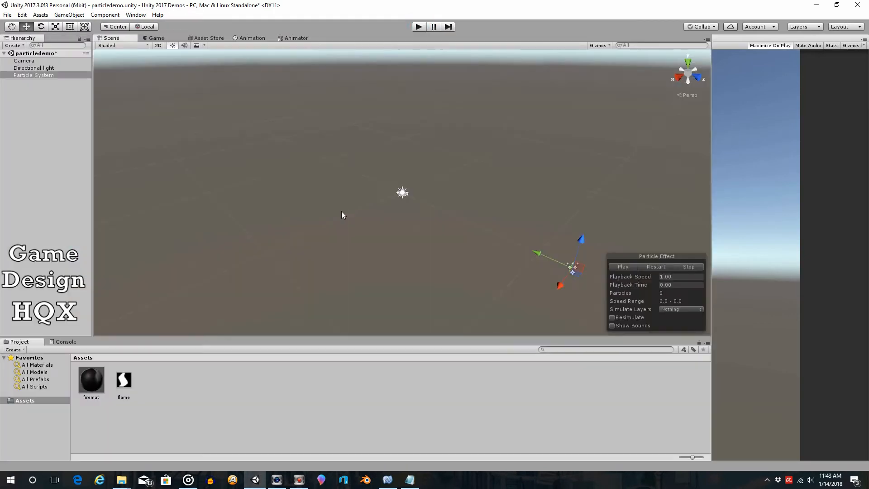
# Change the firemat material's shader to Particles/Alpha Blended Premultiply.
pyautogui.click(124, 381)
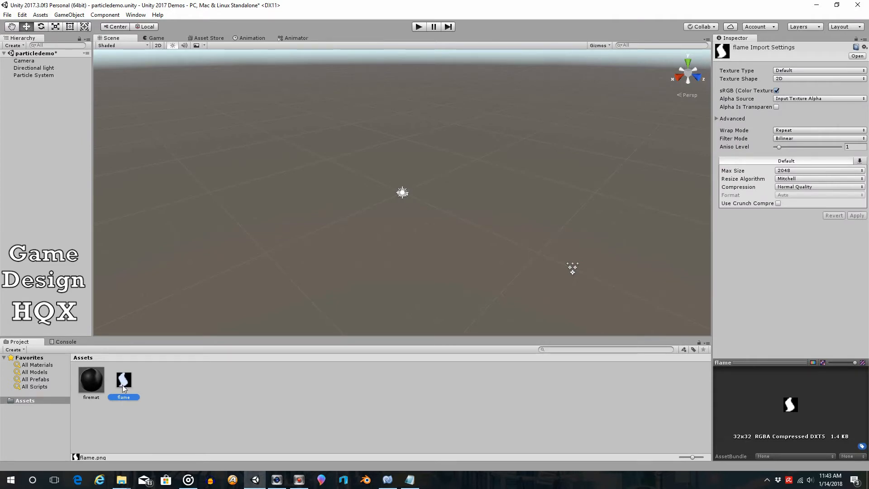
pyautogui.click(98, 381)
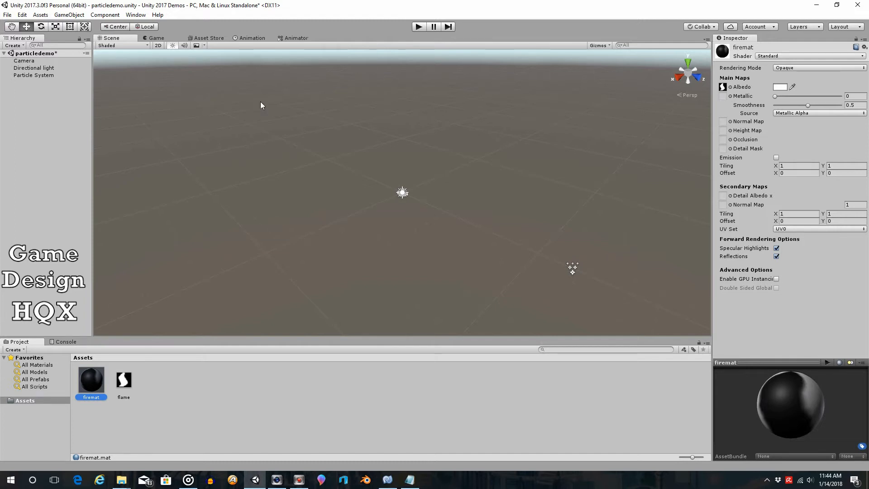
pyautogui.click(784, 56)
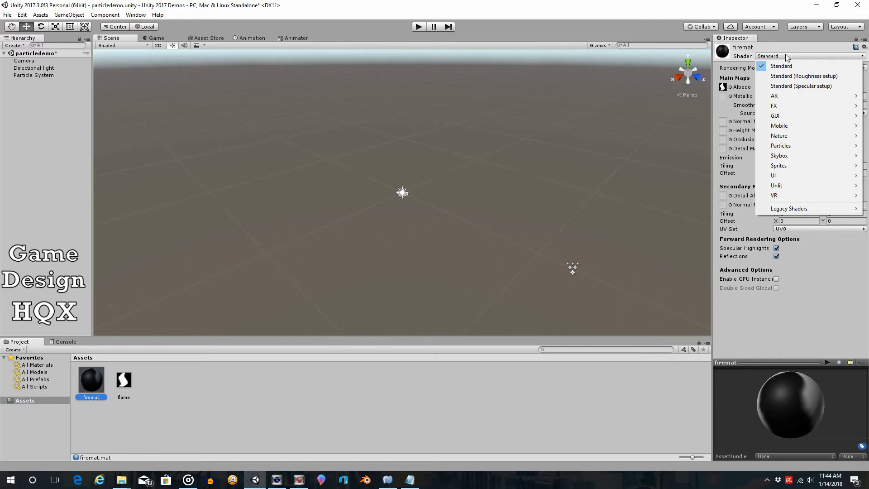
pyautogui.moveTo(811, 144)
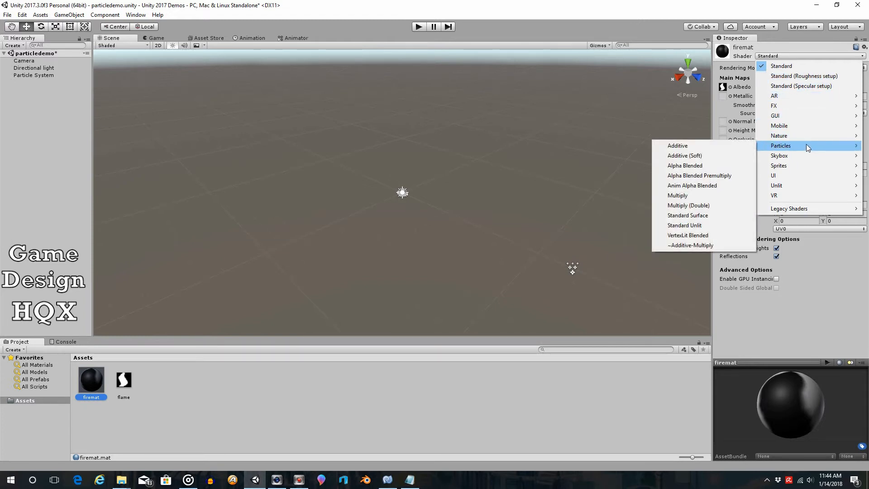
pyautogui.click(707, 179)
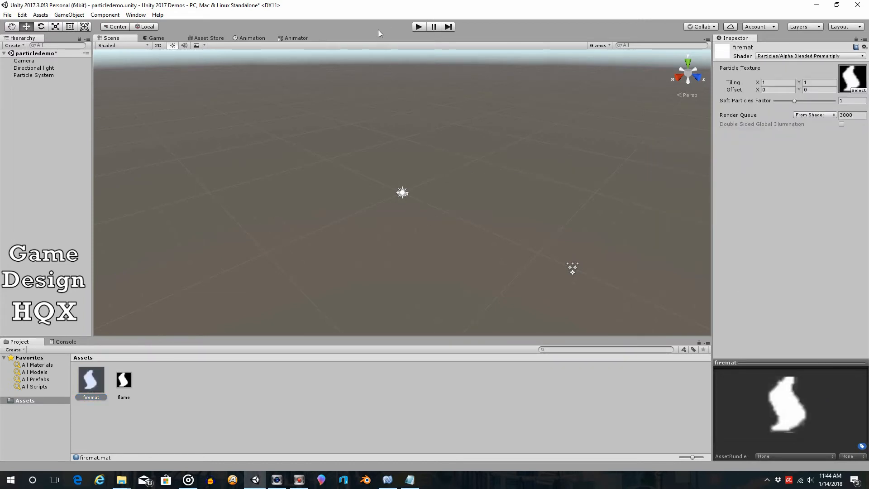
# Run the scene in play mode to check the flame particles with the new shader, and stop it.
pyautogui.click(419, 28)
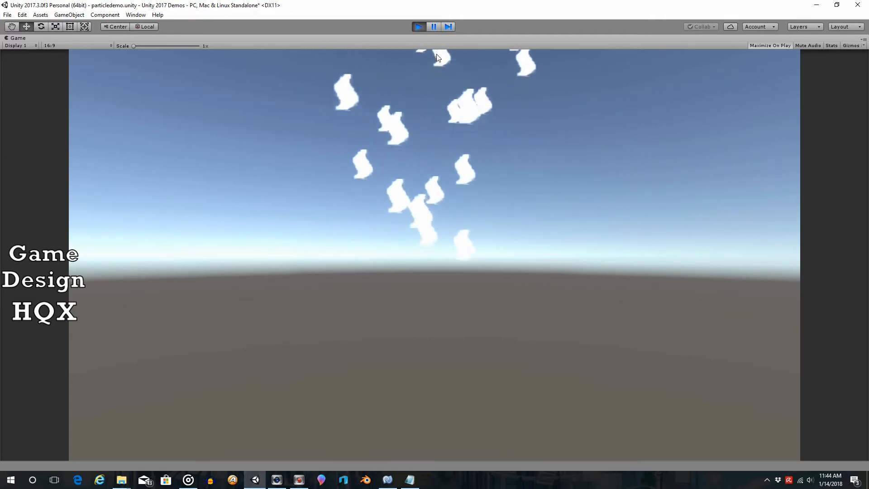
pyautogui.click(420, 30)
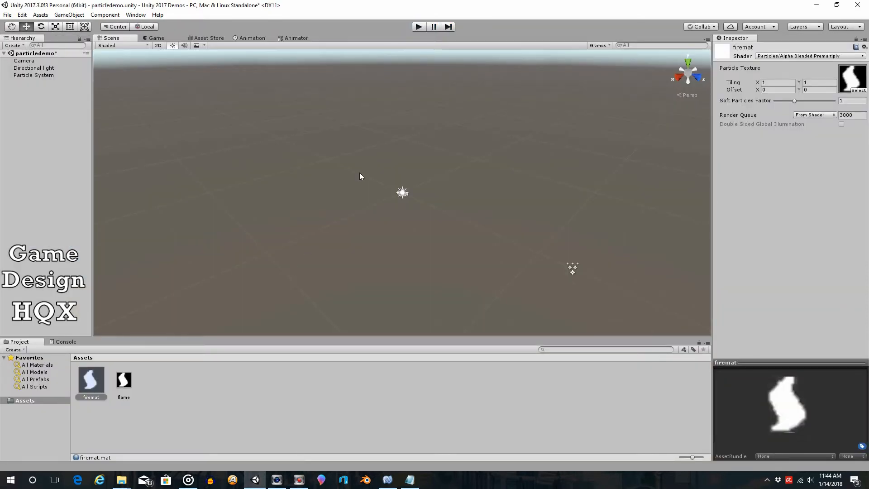
# Set the particle system's start lifetime to 1, start speed to 2 and start size to 0.2.
pyautogui.click(44, 75)
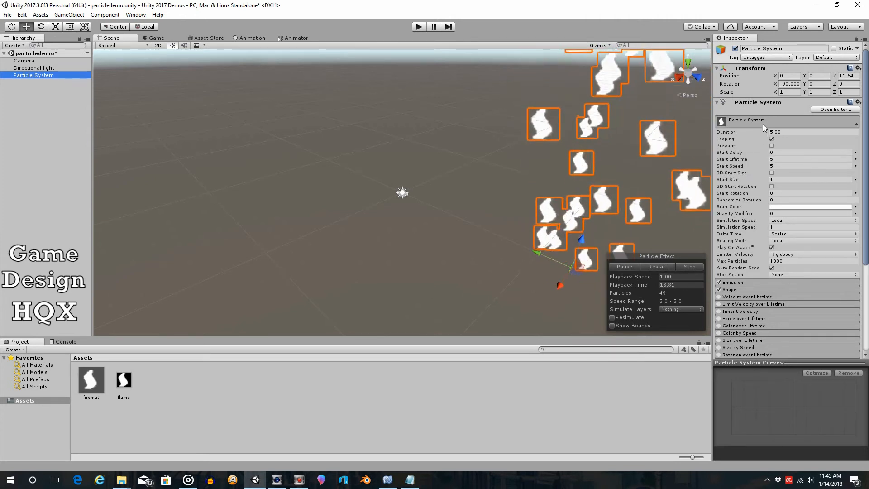
pyautogui.click(781, 159)
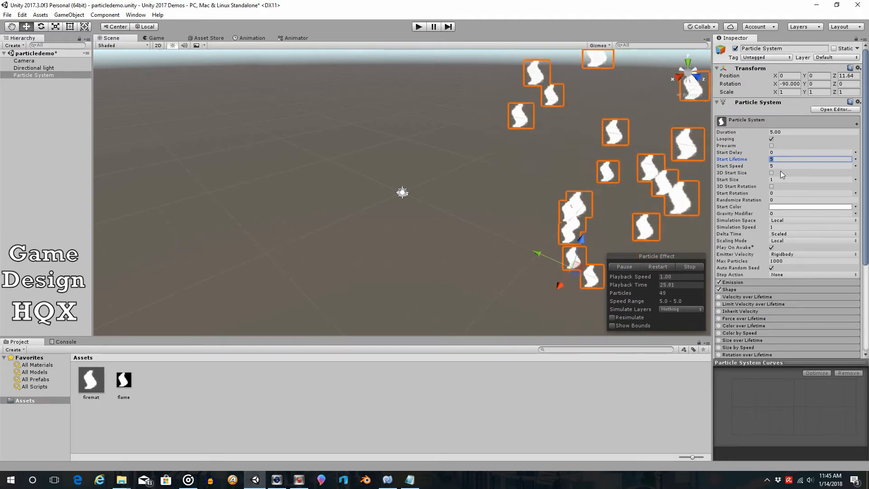
pyautogui.write('1')
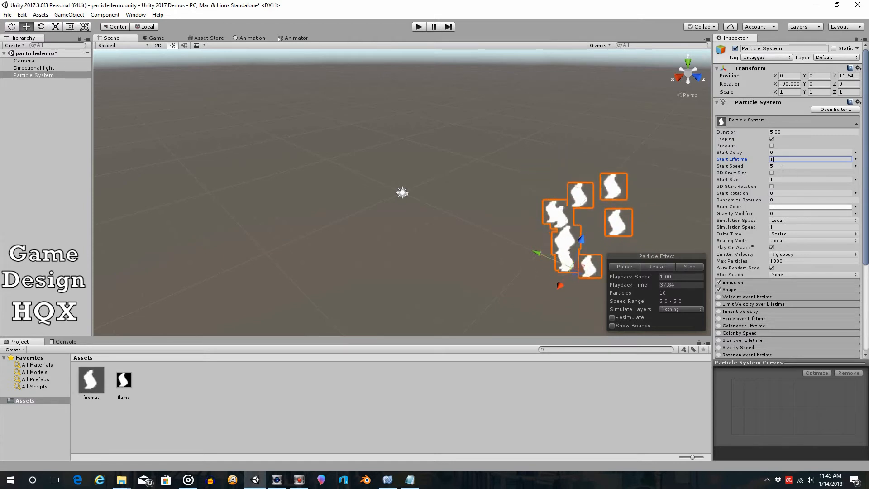
pyautogui.click(776, 165)
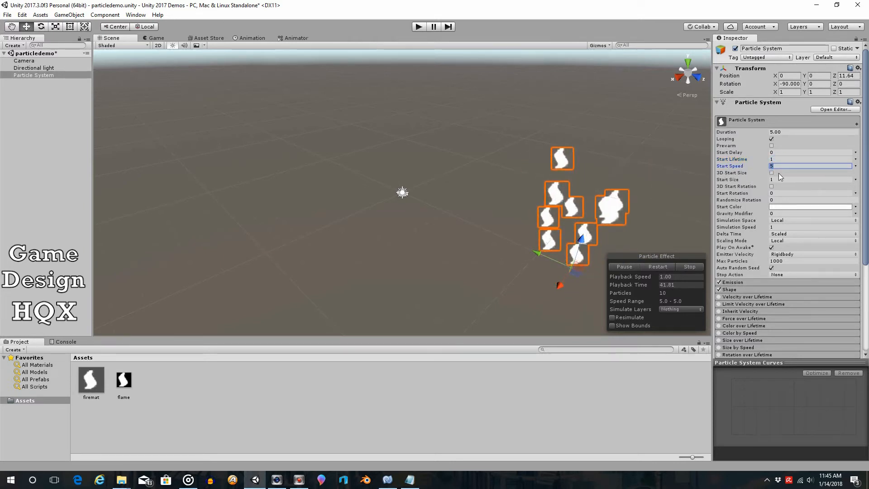
pyautogui.write('2')
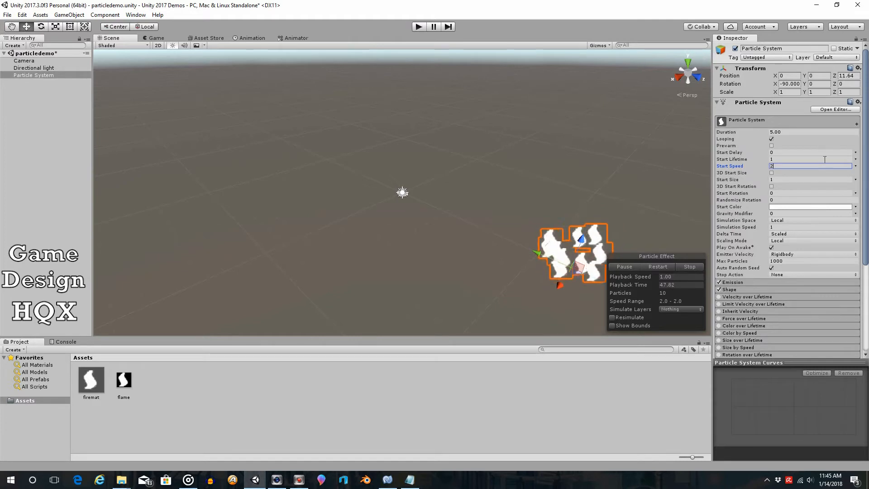
pyautogui.click(763, 180)
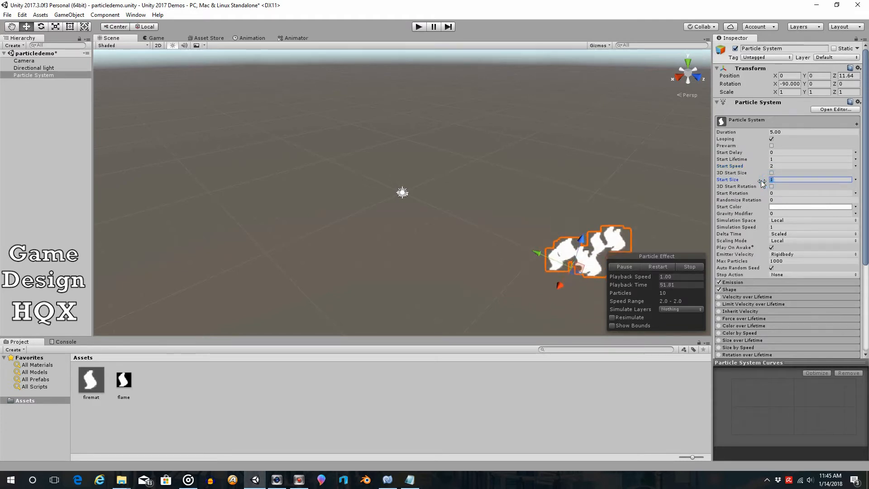
pyautogui.write('.2')
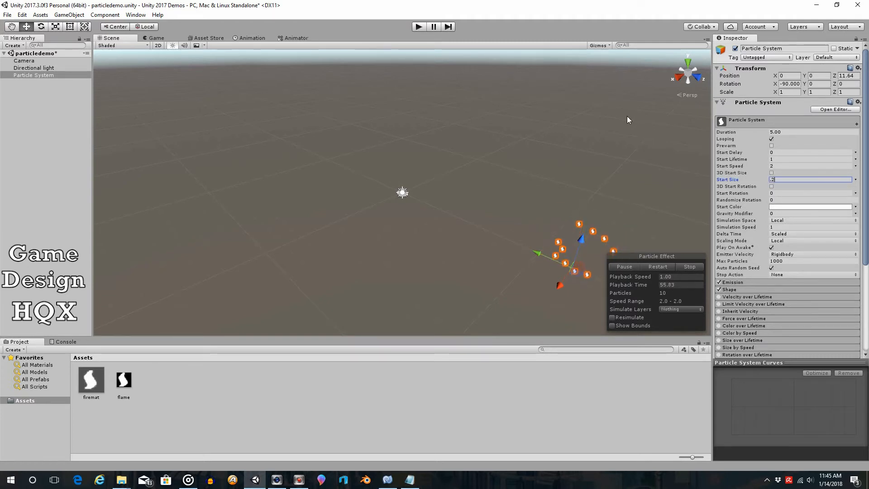
# Set the particle system's start color to yellow with R 255, G 255 and B 0.
pyautogui.moveTo(867, 169); pyautogui.dragTo(866, 223)
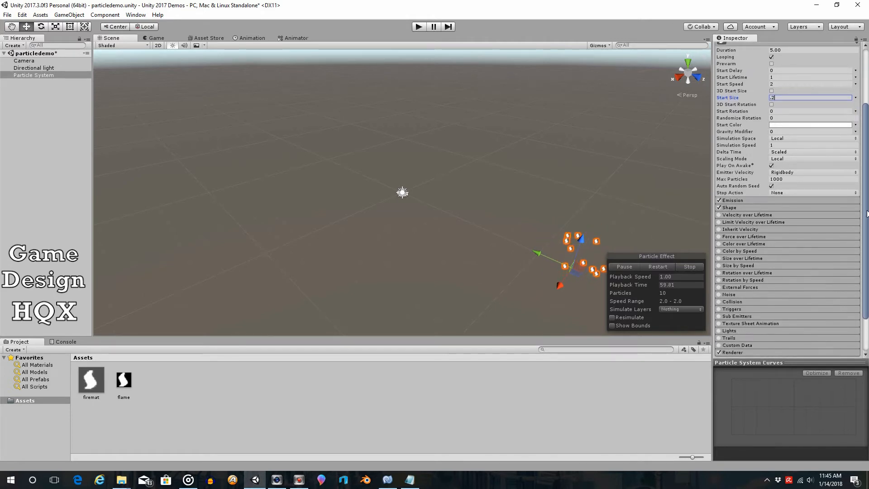
pyautogui.click(797, 127)
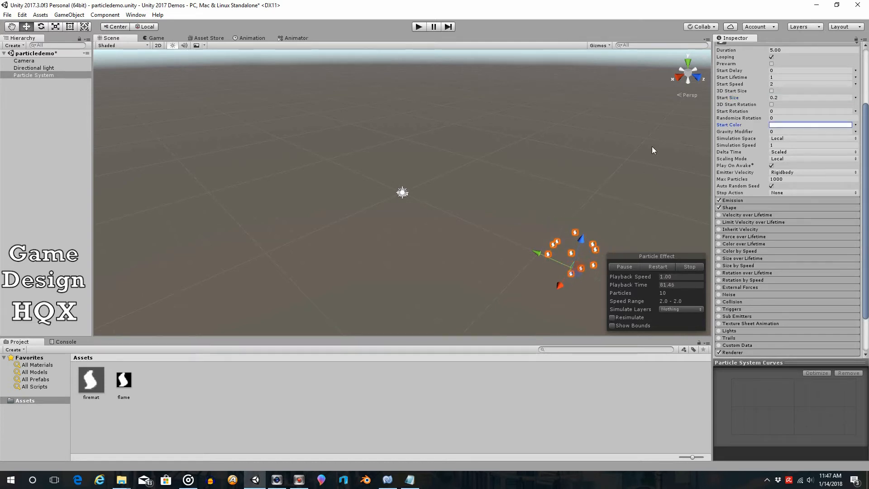
pyautogui.click(810, 125)
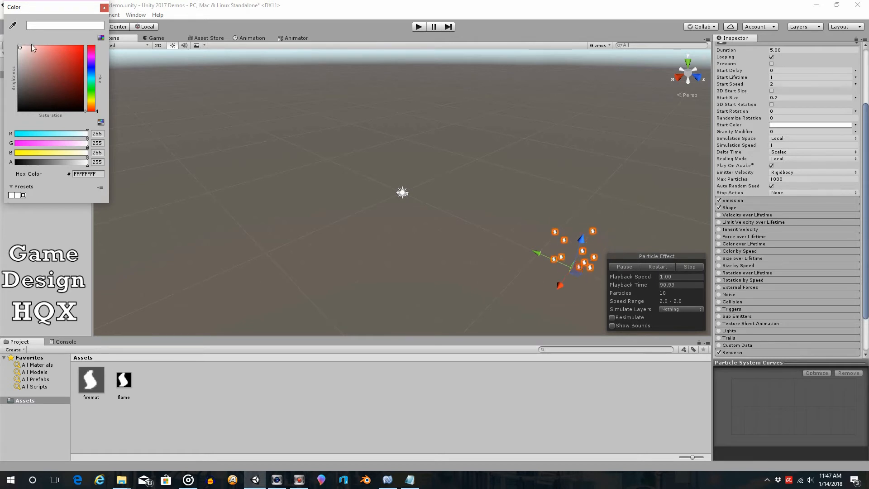
pyautogui.click(92, 100)
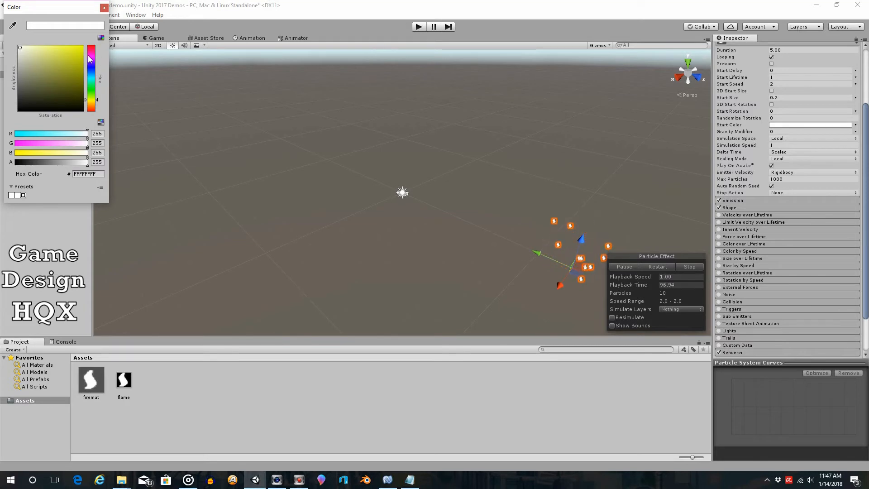
pyautogui.moveTo(21, 48); pyautogui.dragTo(86, 50)
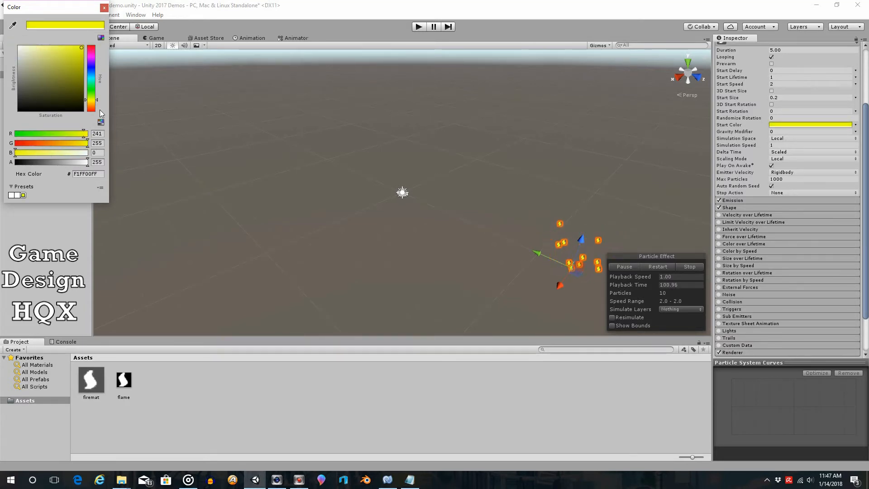
pyautogui.moveTo(103, 133); pyautogui.dragTo(78, 134)
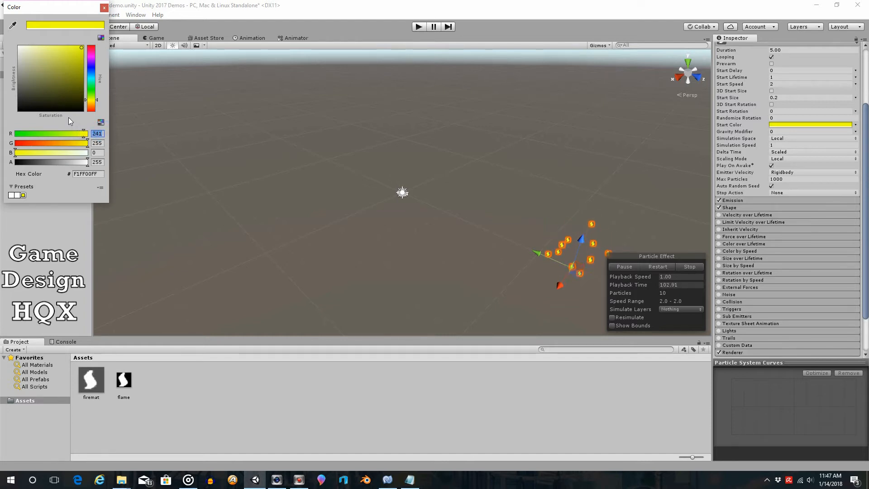
pyautogui.write('255')
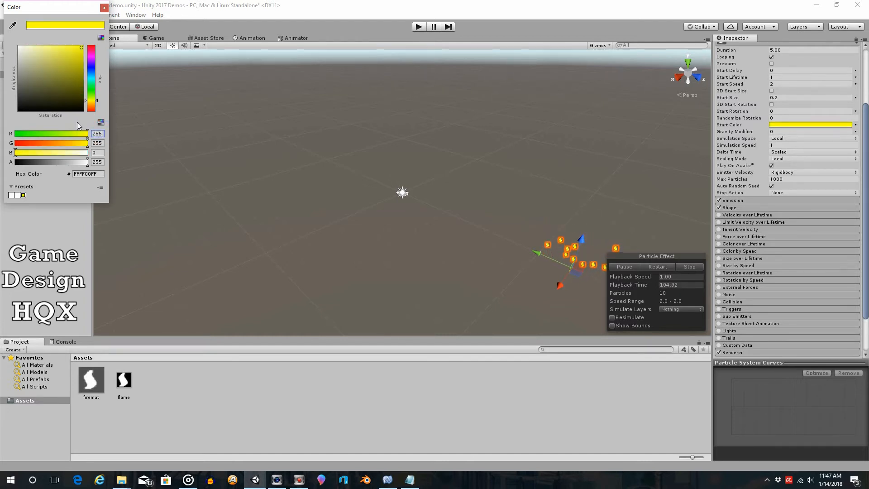
pyautogui.click(102, 155)
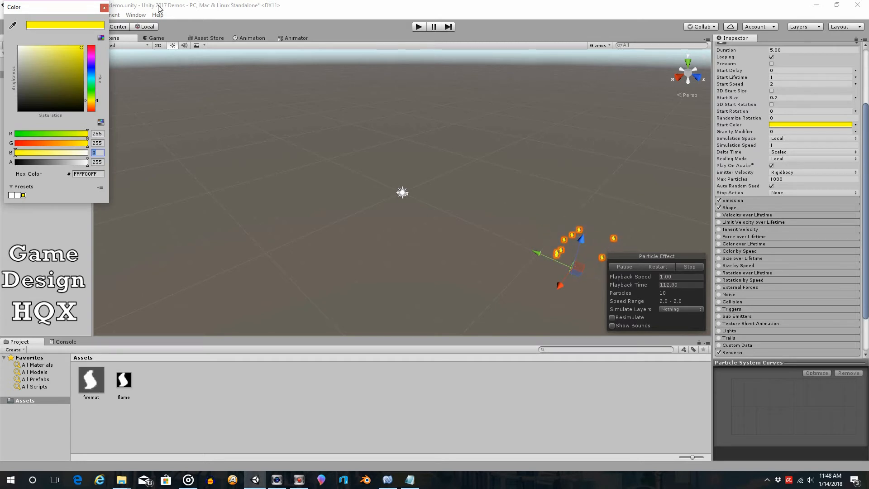
pyautogui.click(105, 8)
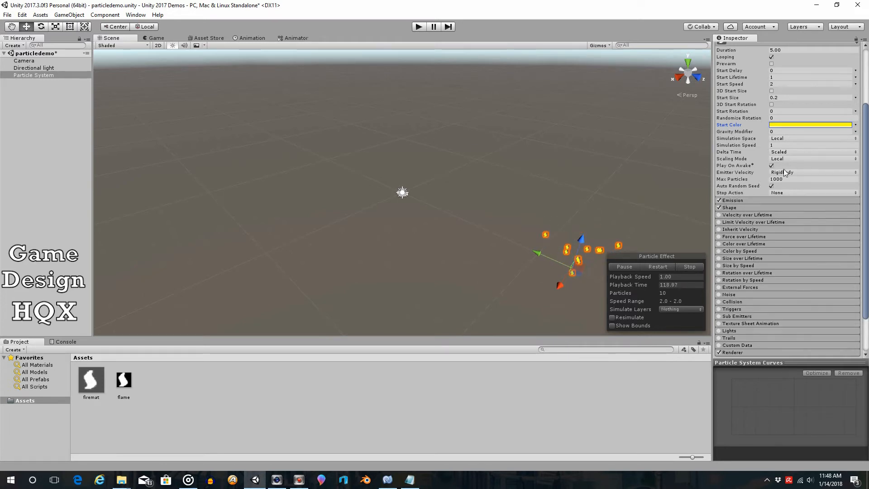
# Set the particle system's emission rate over time to 200.
pyautogui.scroll(2, 771, 170)
pyautogui.scroll(-1, 779, 171)
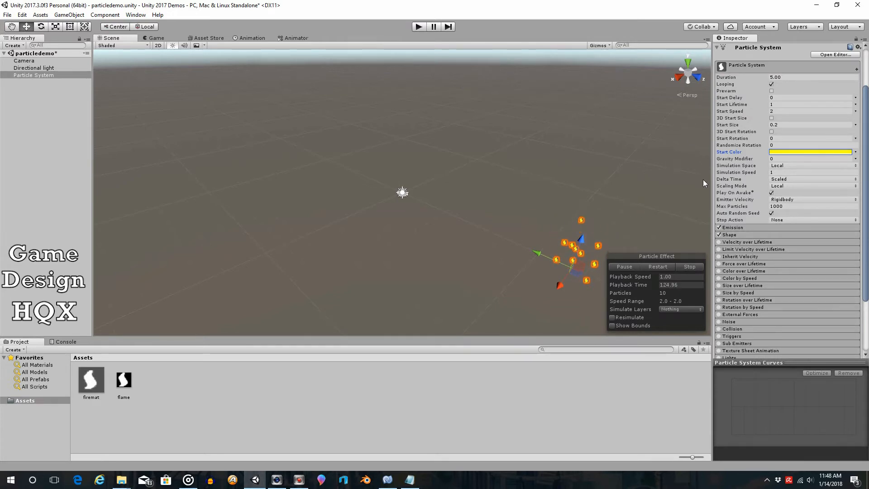
pyautogui.click(767, 228)
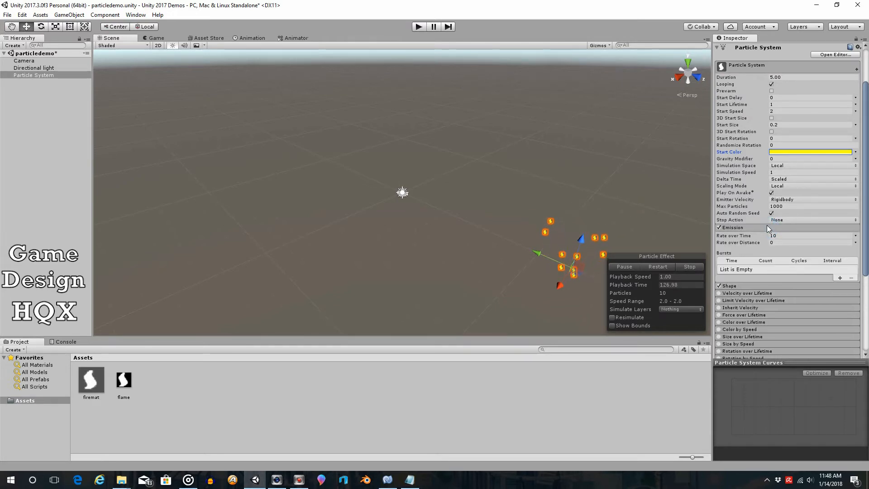
pyautogui.scroll(-1, 766, 225)
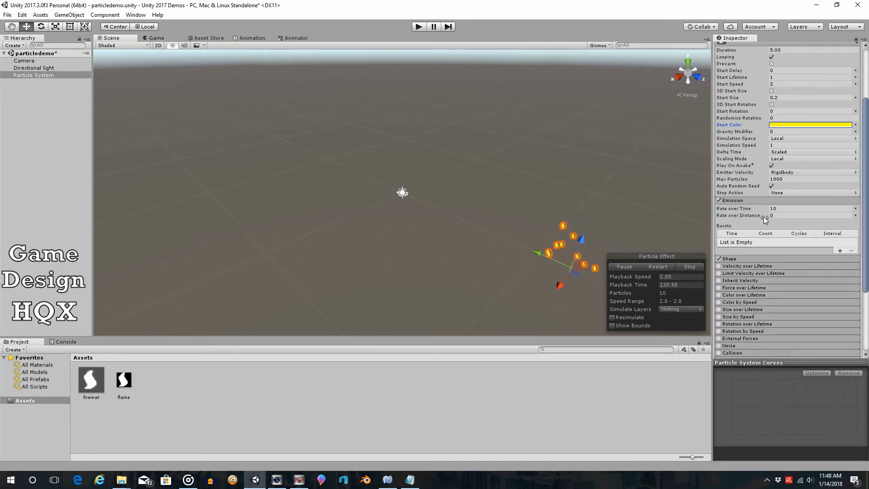
pyautogui.click(731, 208)
pyautogui.write('20')
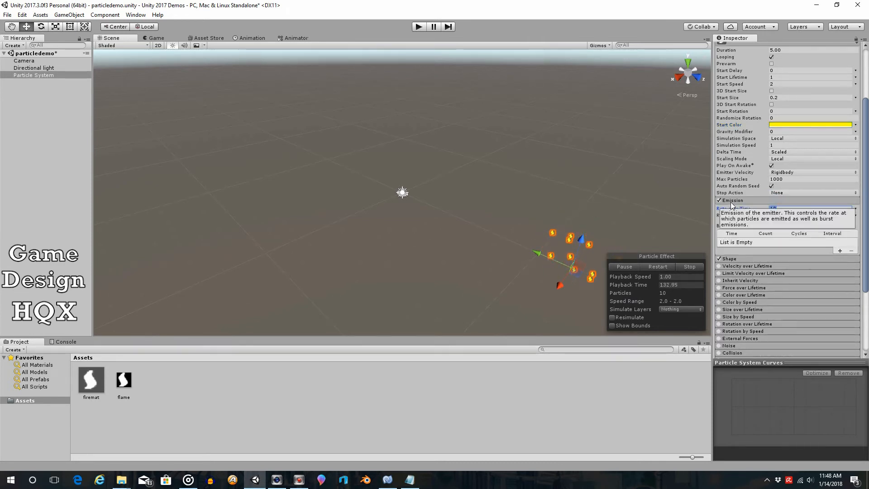
pyautogui.write('0')
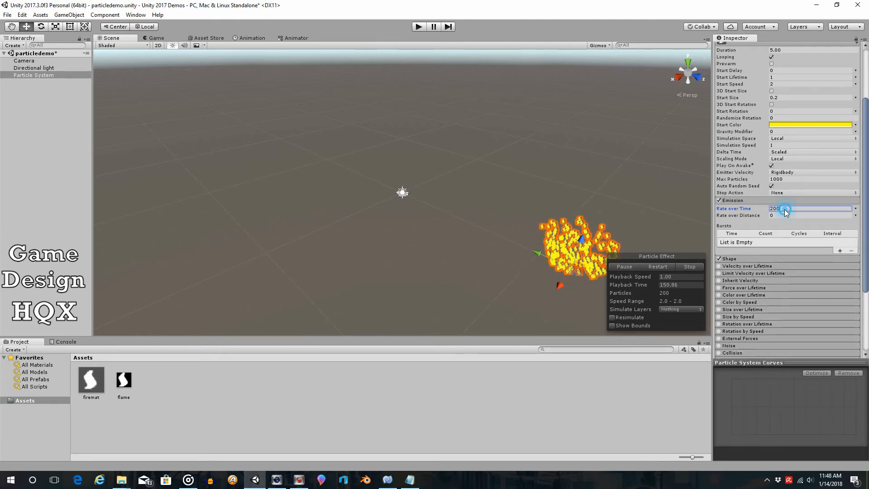
# Try emission rates over time of 800, 1200 and 5000, and preview the densest one in play mode.
pyautogui.moveTo(788, 209); pyautogui.dragTo(752, 209)
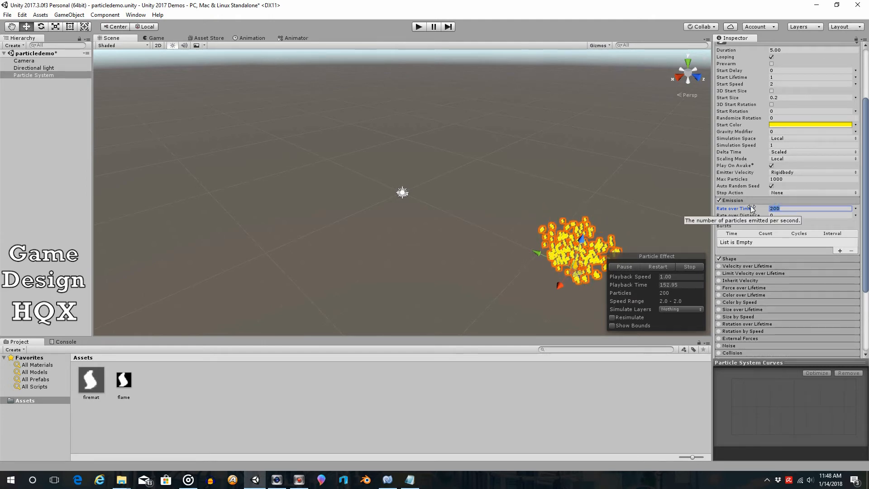
pyautogui.write('800')
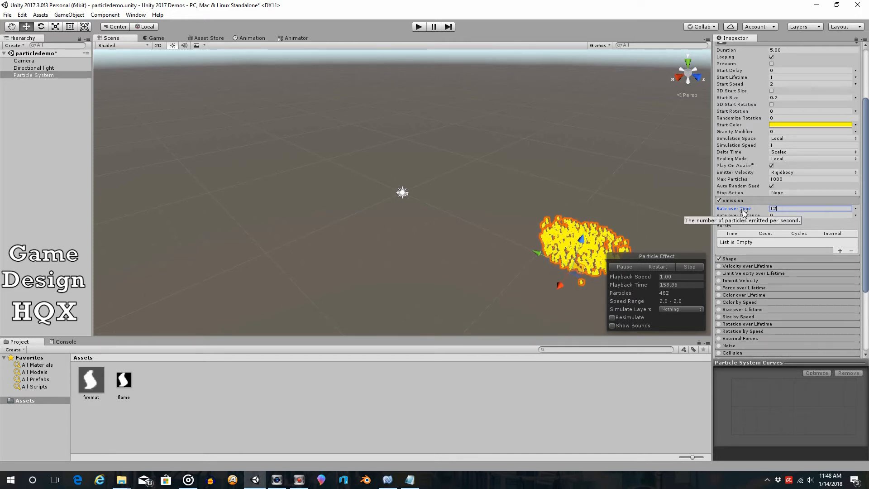
pyautogui.write('1200')
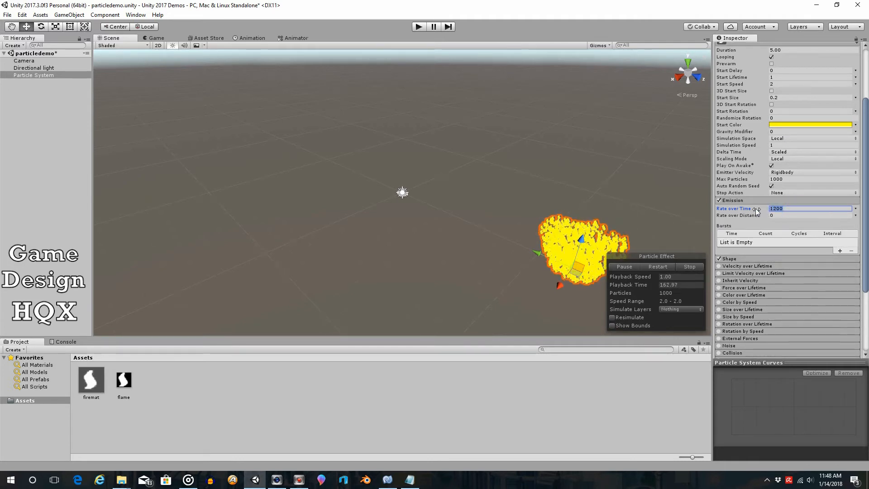
pyautogui.write('5000')
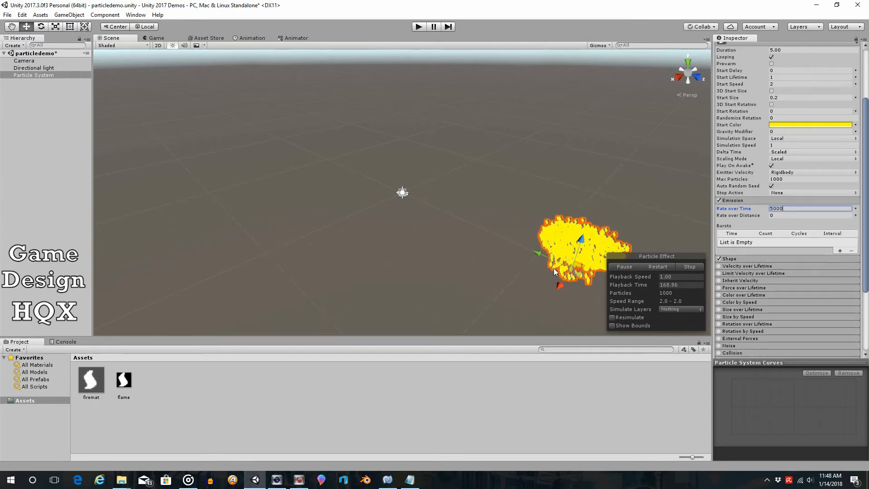
pyautogui.click(417, 27)
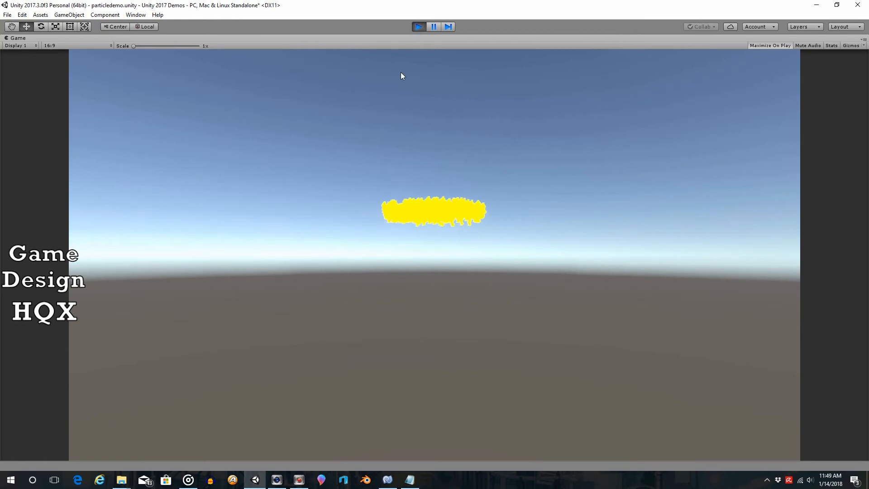
pyautogui.click(418, 27)
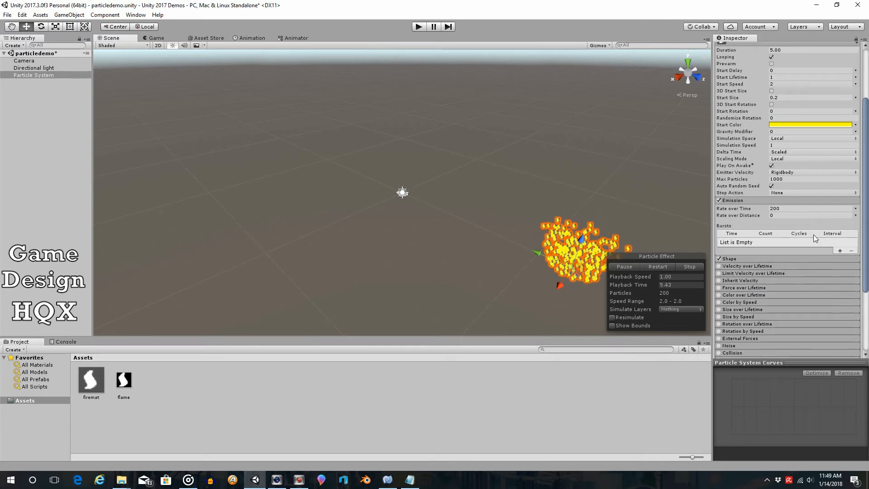
# Narrow the particle emitter's cone shape to angle 0 and a radius of about 0.7, and test it in play mode.
pyautogui.moveTo(864, 212); pyautogui.dragTo(865, 269)
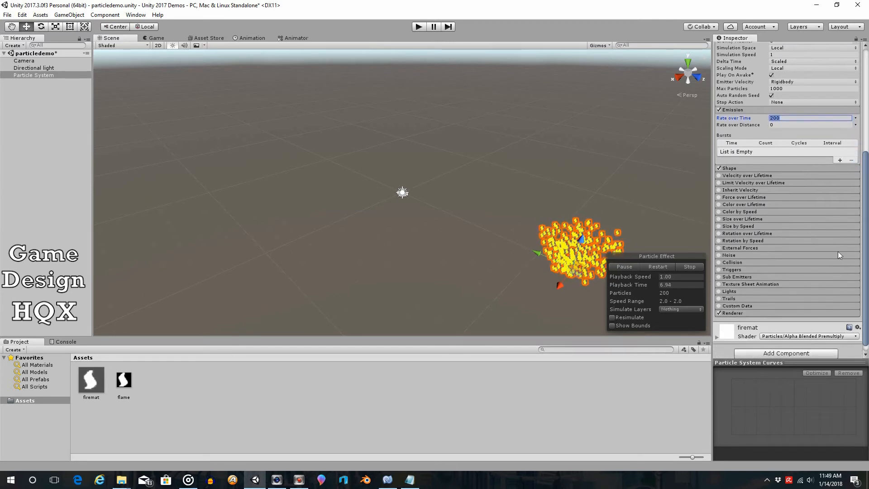
pyautogui.click(764, 167)
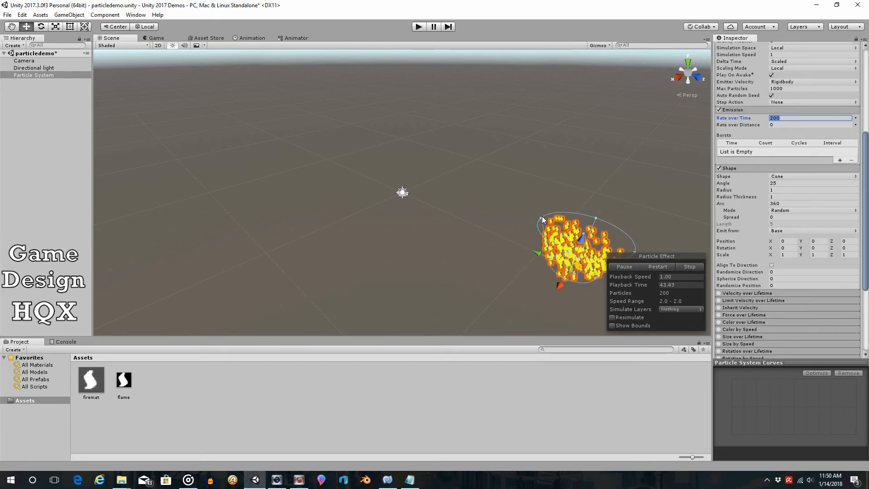
pyautogui.moveTo(543, 222); pyautogui.dragTo(576, 228)
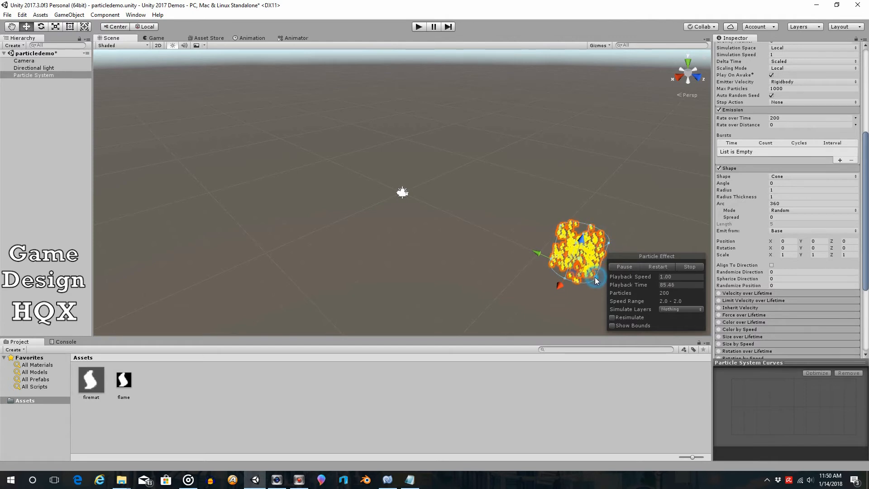
pyautogui.moveTo(596, 277); pyautogui.dragTo(585, 276)
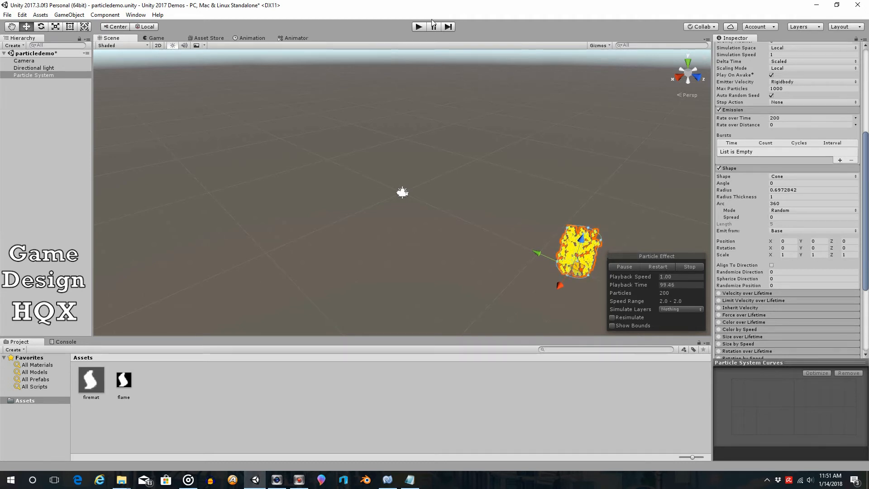
pyautogui.click(419, 26)
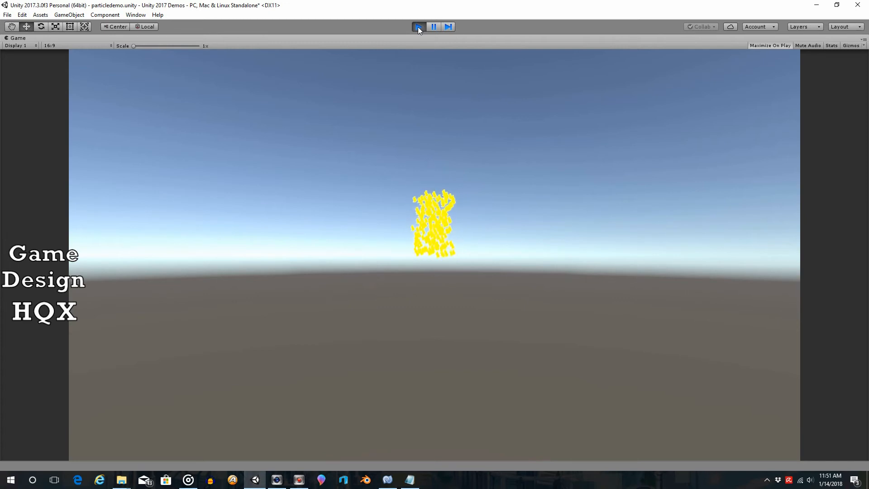
pyautogui.click(418, 27)
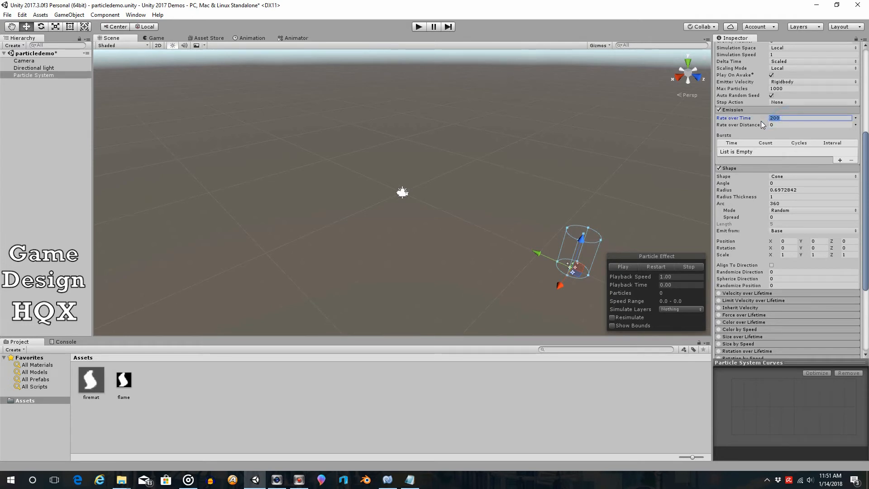
# Set the emission rate over time to 250 and enable the particle system's Color over Lifetime module, expanding its settings.
pyautogui.write('0')
pyautogui.moveTo(867, 151); pyautogui.dragTo(867, 235)
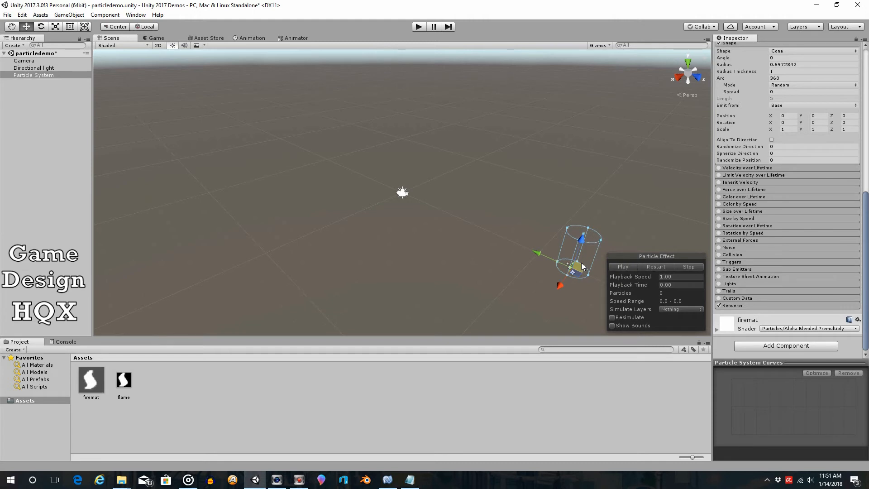
pyautogui.click(719, 197)
pyautogui.click(739, 197)
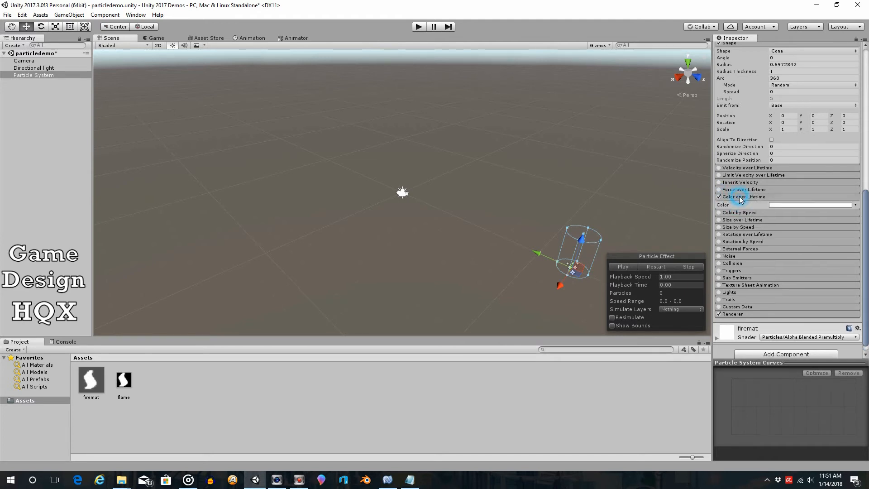
# Set the starting color key of the Color over Lifetime gradient to yellow with R 255, G 255 and B 0.
pyautogui.click(797, 204)
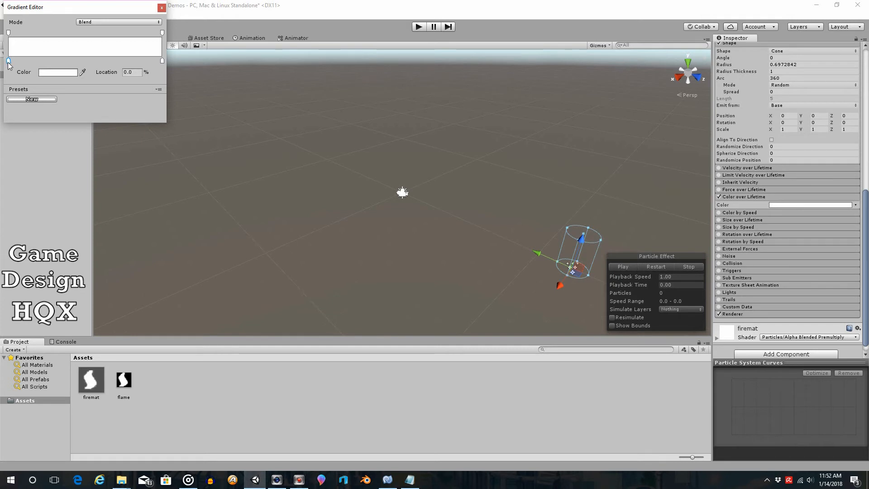
pyautogui.click(48, 74)
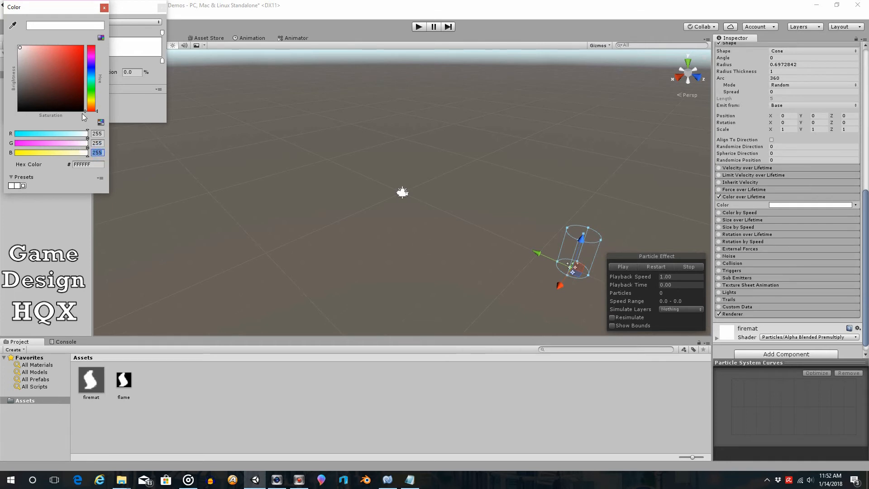
pyautogui.write('0')
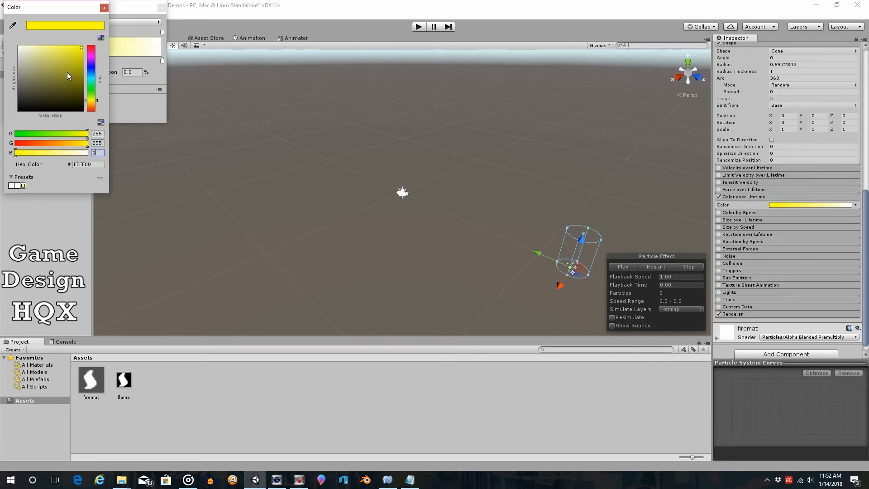
pyautogui.click(104, 7)
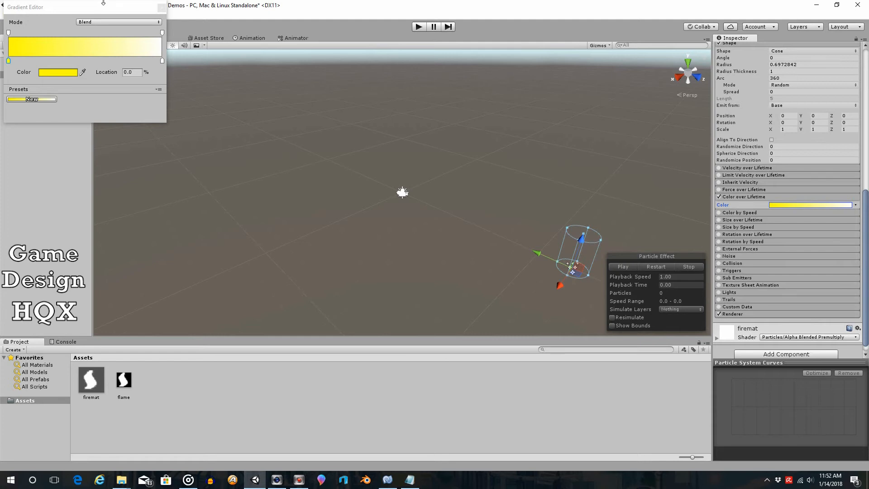
# Set the gradient's end color key at 100% to red, FF0000, and preview the flames in play mode.
pyautogui.click(162, 60)
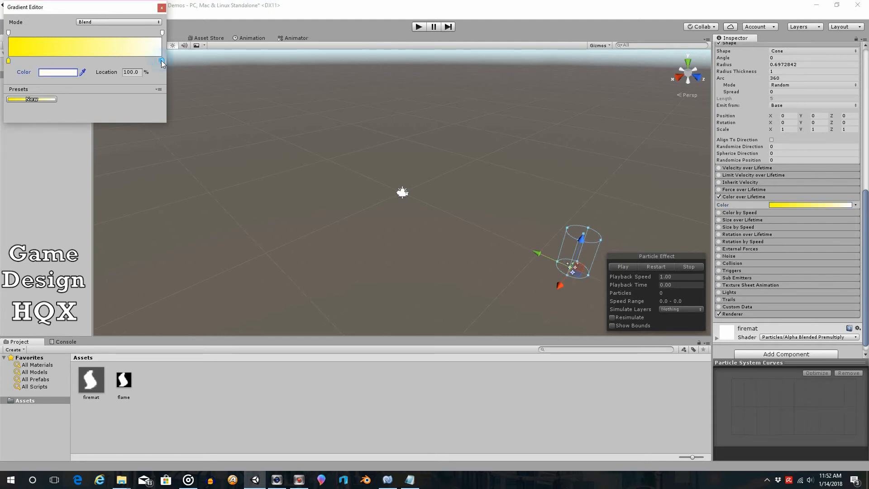
pyautogui.click(54, 74)
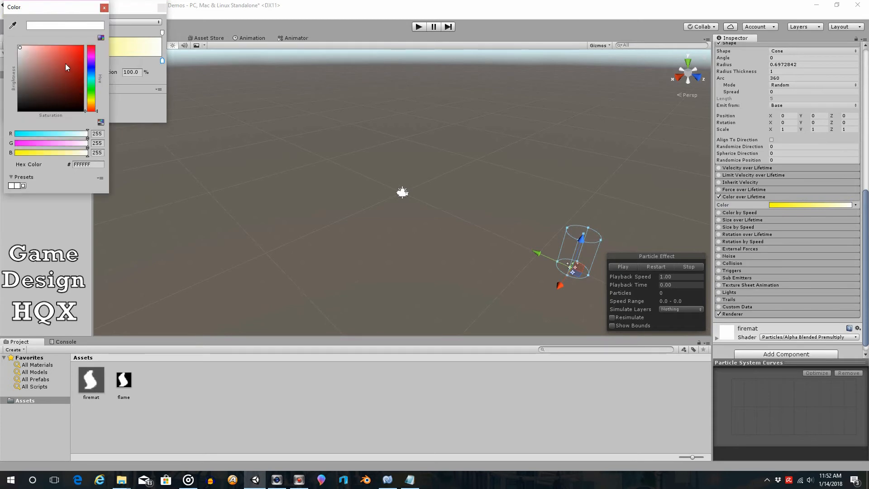
pyautogui.moveTo(18, 48); pyautogui.dragTo(98, 38)
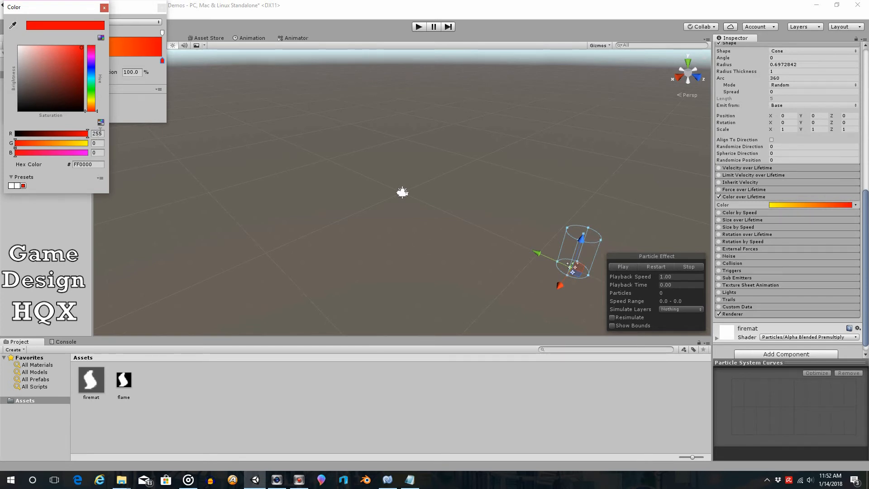
pyautogui.click(105, 8)
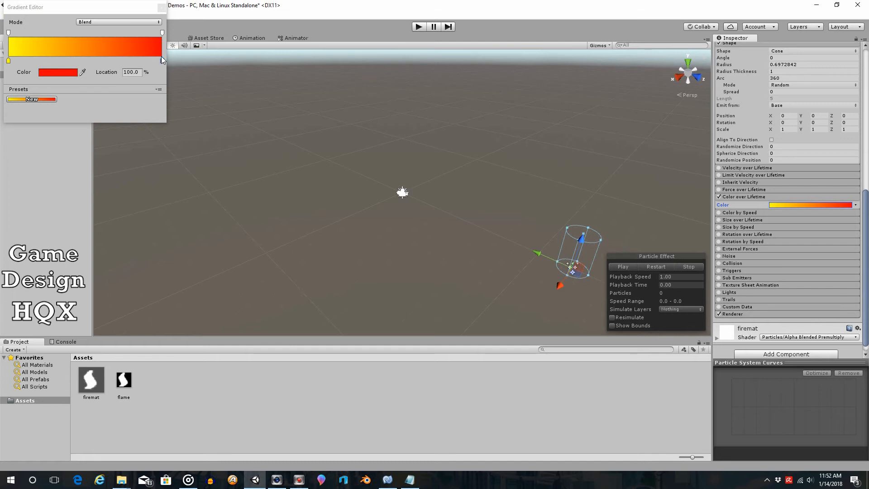
pyautogui.click(161, 8)
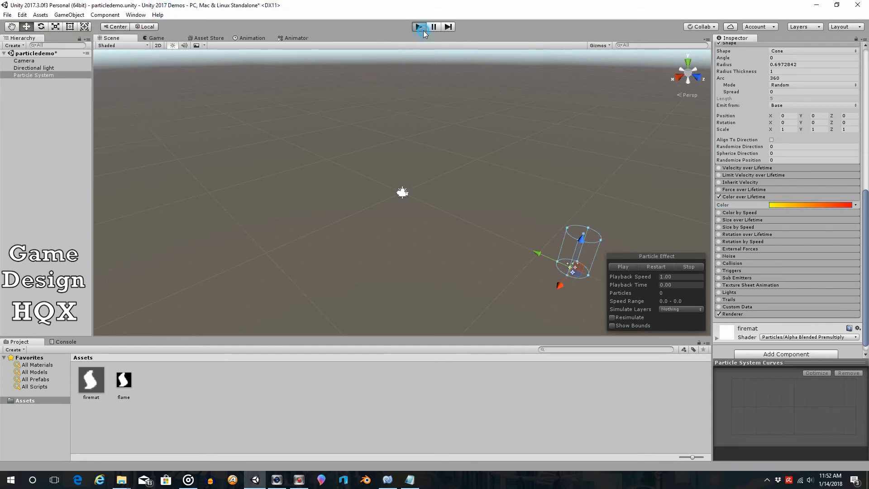
pyautogui.click(419, 27)
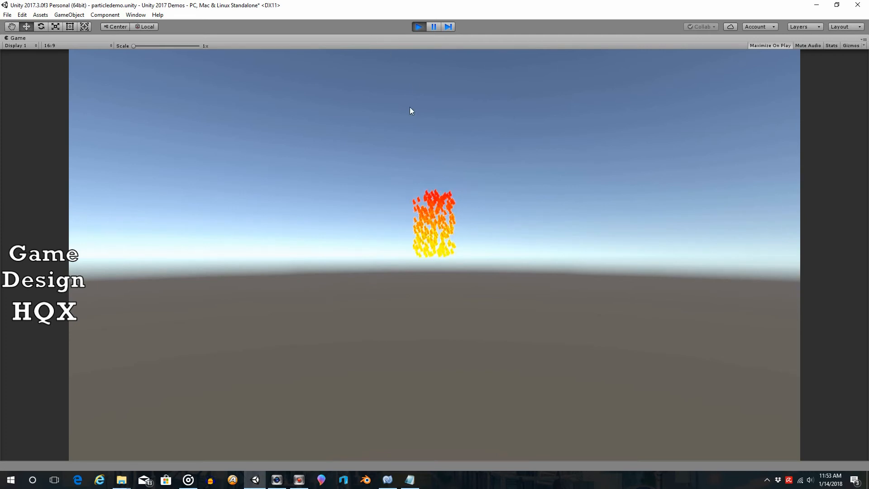
pyautogui.click(419, 27)
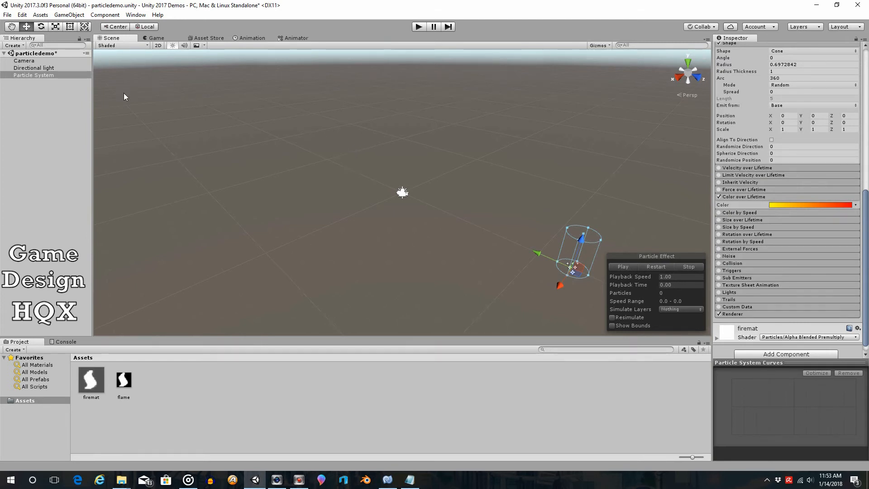
# Add a color key at about 20.9% of the Color over Lifetime gradient and make it yellow by setting G to 255.
pyautogui.click(808, 205)
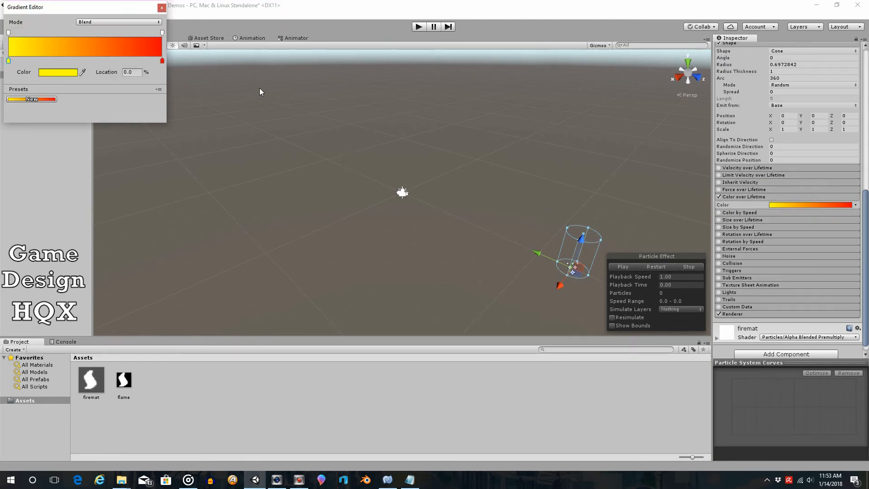
pyautogui.click(41, 61)
pyautogui.click(52, 74)
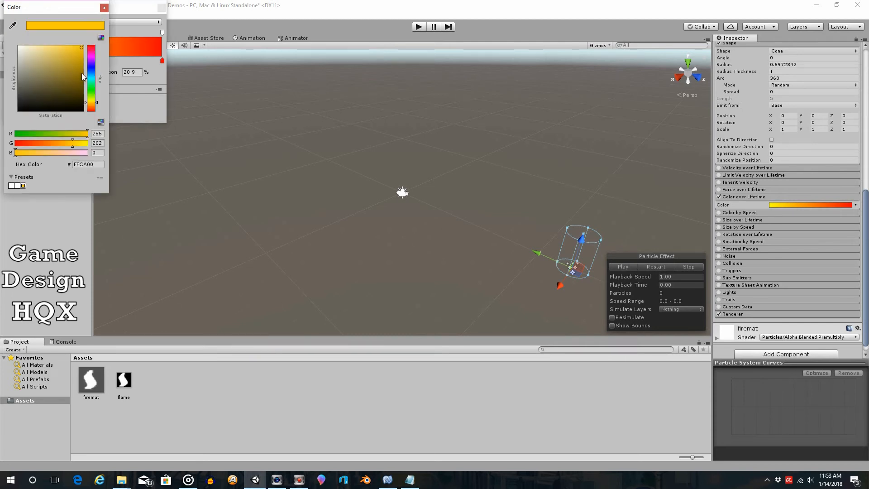
pyautogui.click(98, 143)
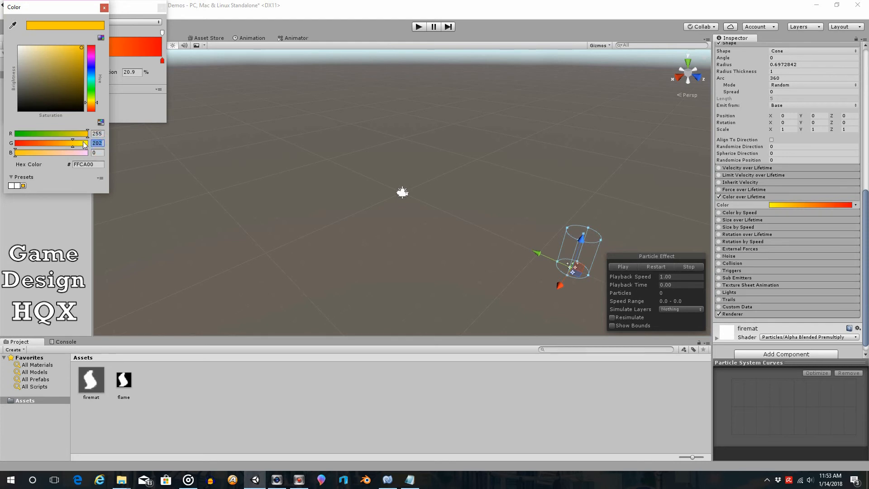
pyautogui.write('255')
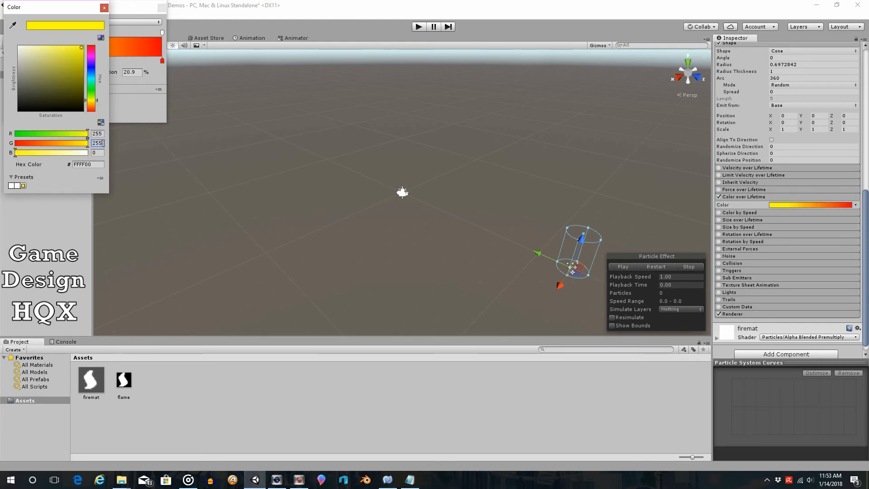
pyautogui.click(104, 8)
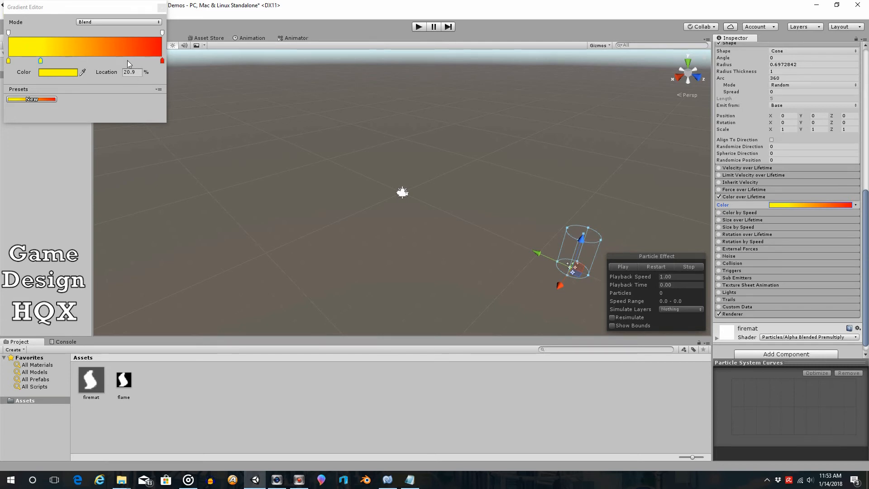
# Add a color key at about 67.4% of the gradient, make it red by setting G to 0, and preview it in play mode.
pyautogui.click(112, 59)
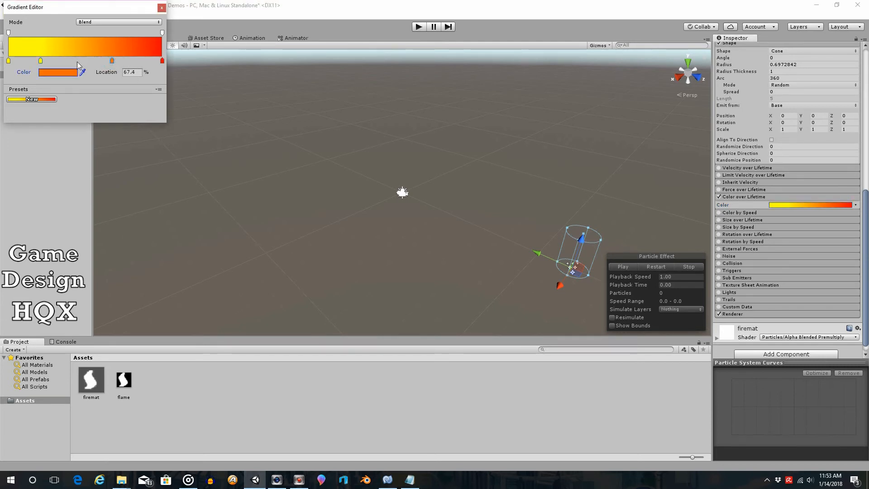
pyautogui.click(58, 72)
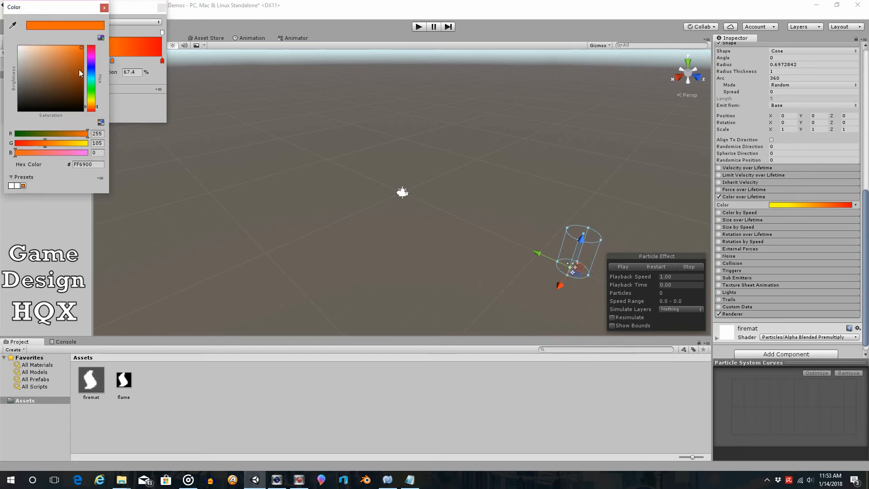
pyautogui.click(97, 143)
pyautogui.write('0')
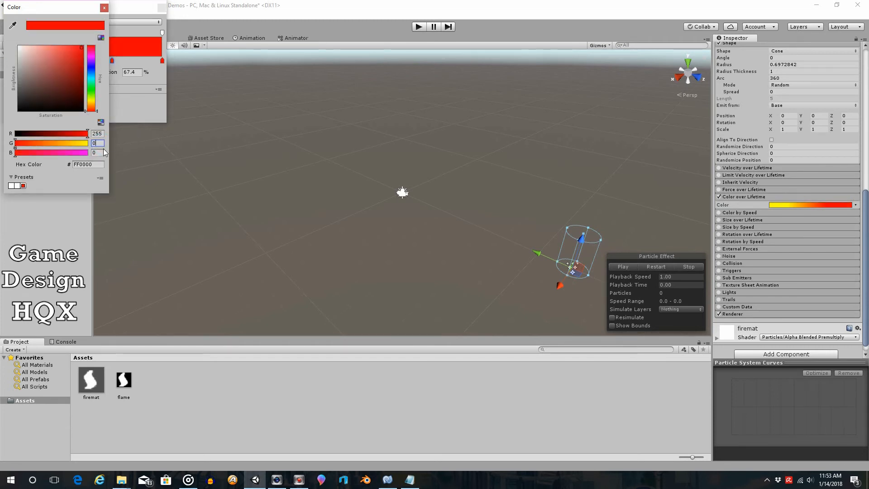
pyautogui.click(105, 7)
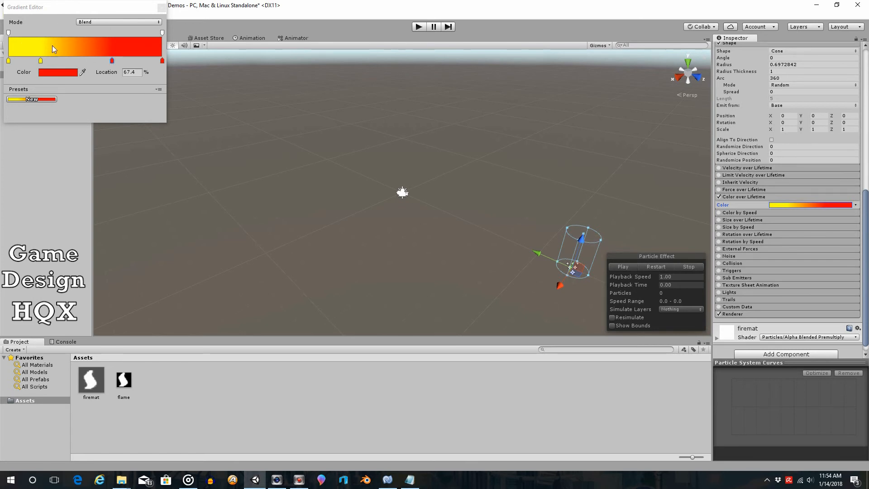
pyautogui.click(162, 8)
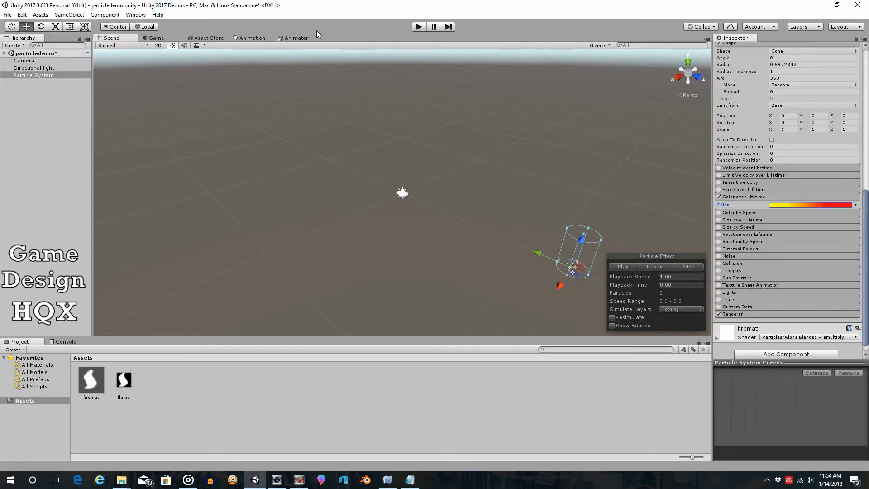
pyautogui.click(418, 28)
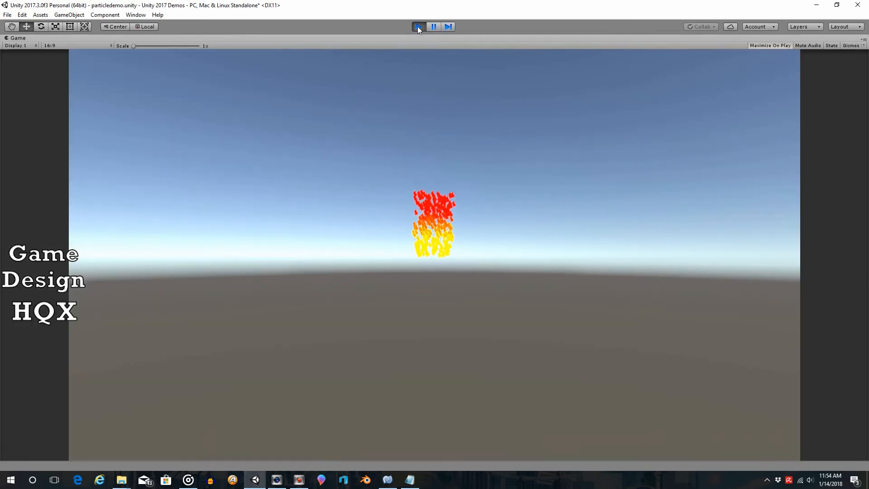
pyautogui.click(418, 27)
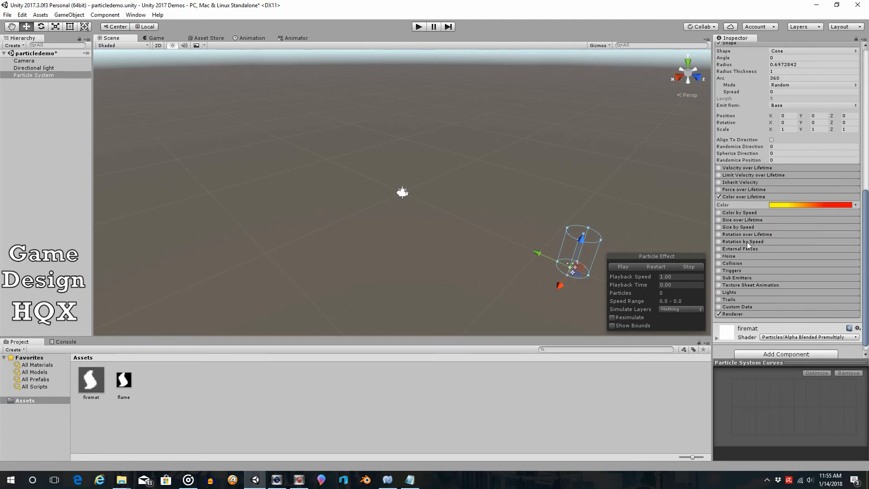
# Enable Rotation over Lifetime with an angular velocity of 720 and test the spinning particles in play mode.
pyautogui.click(718, 235)
pyautogui.click(754, 235)
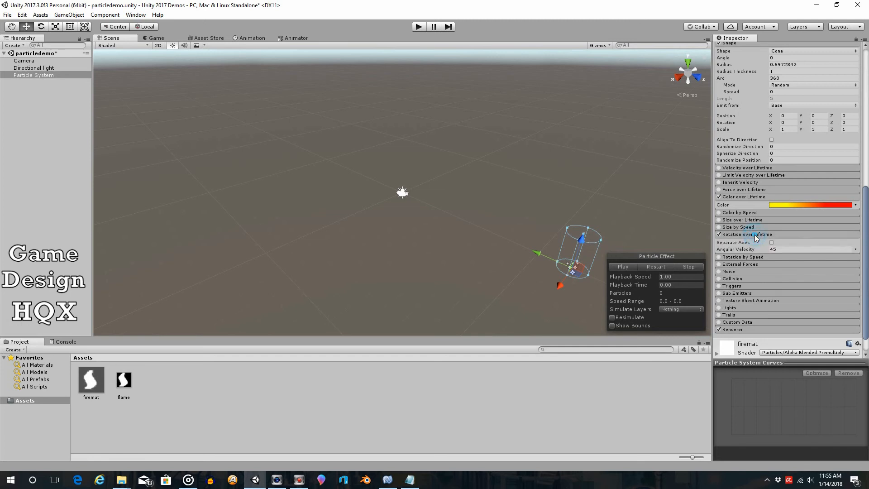
pyautogui.click(784, 250)
pyautogui.write('720')
pyautogui.click(419, 29)
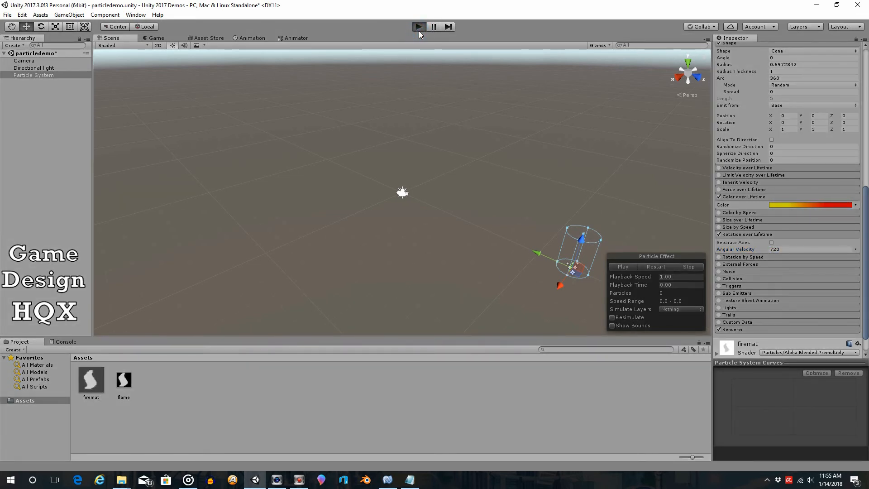
pyautogui.click(419, 27)
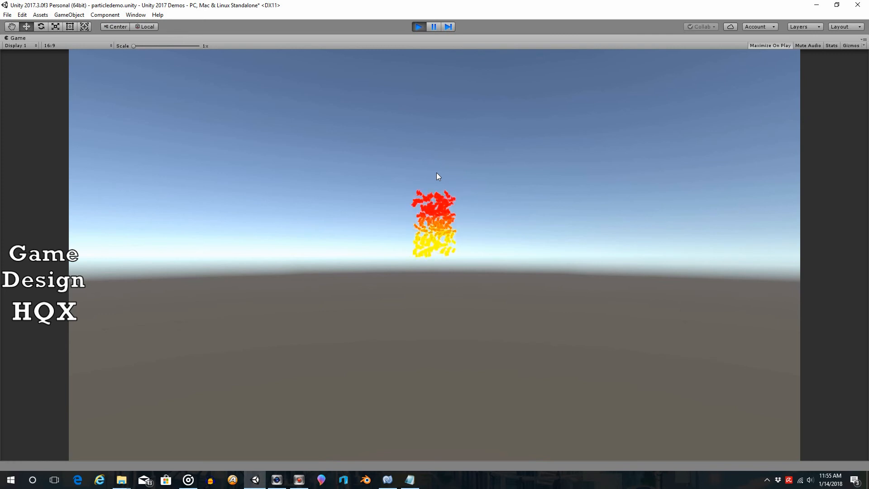
pyautogui.click(418, 27)
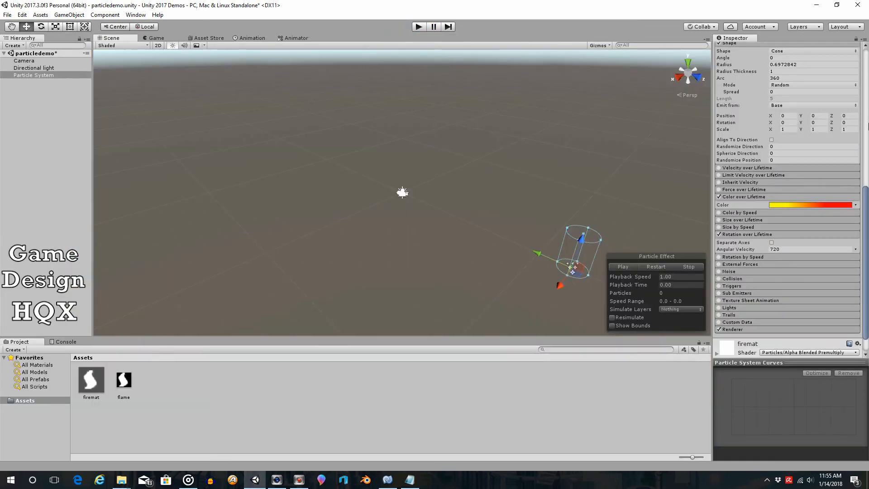
# Set the particle system's maximum particles to 1500 and its emission rate over time to 325.
pyautogui.moveTo(865, 196); pyautogui.dragTo(857, 112)
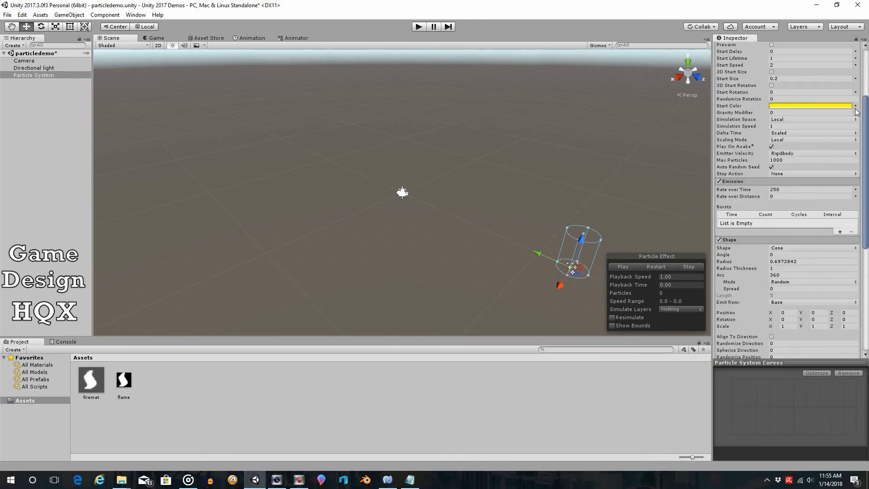
pyautogui.click(787, 160)
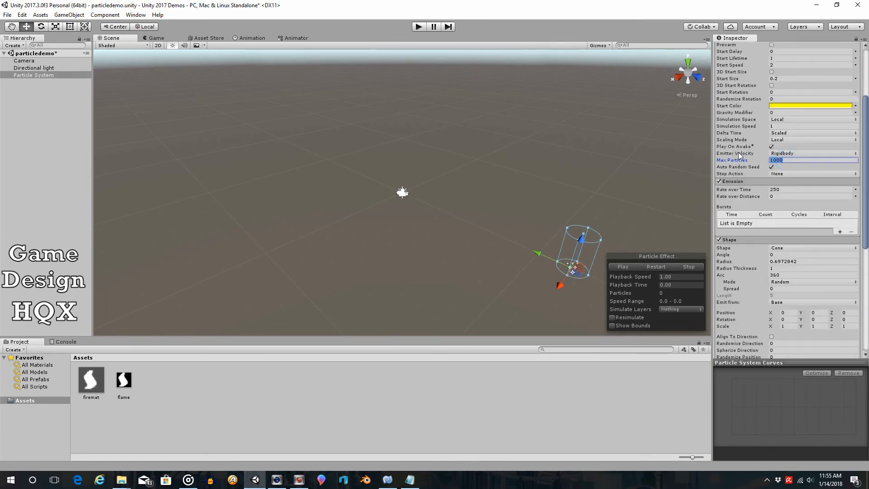
pyautogui.write('1')
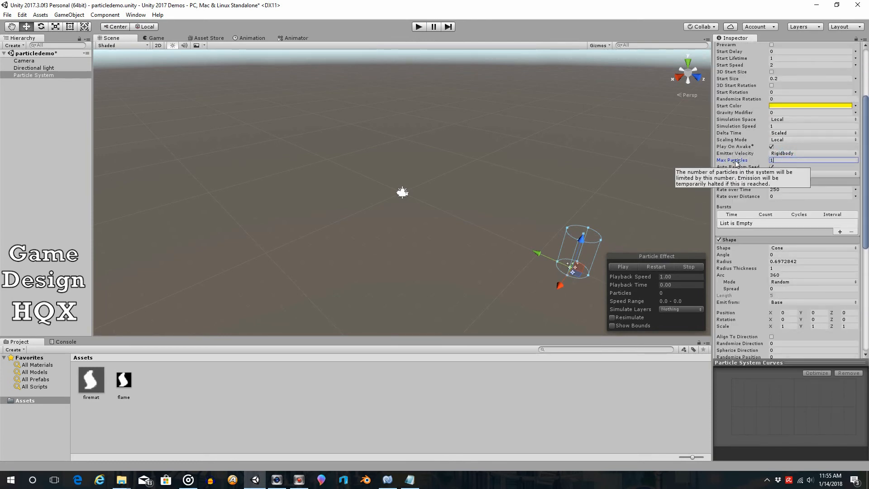
pyautogui.write('500')
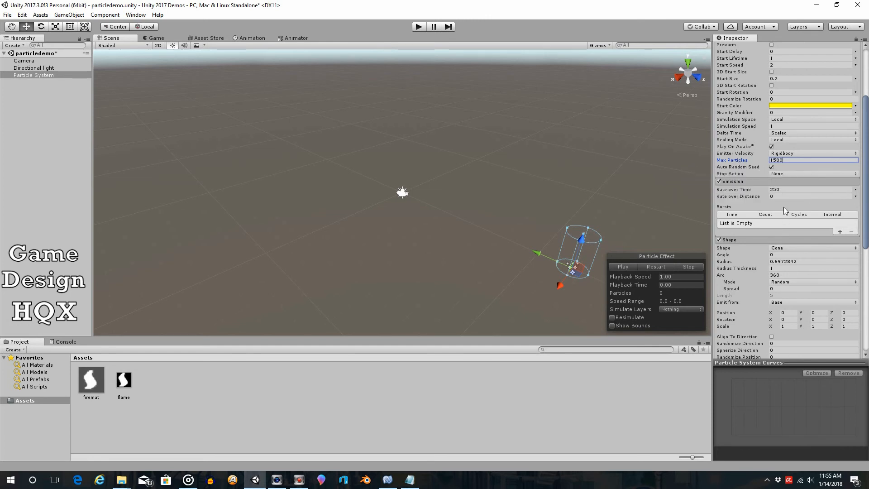
pyautogui.click(782, 190)
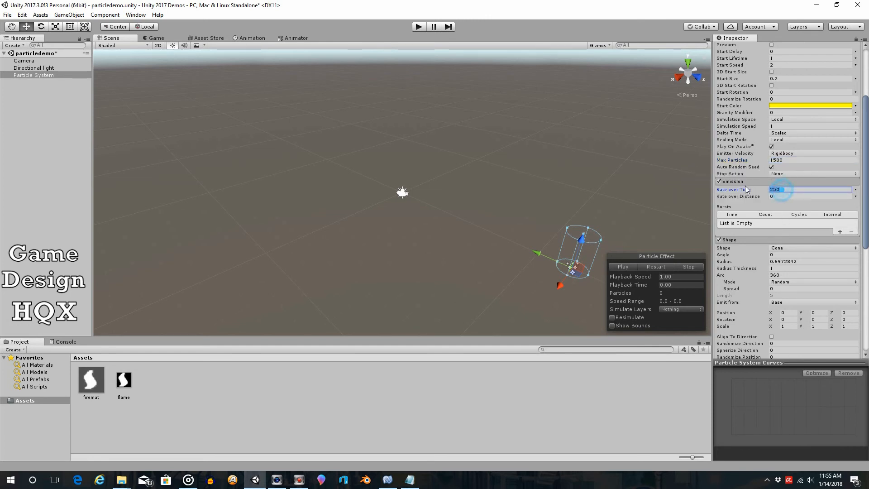
pyautogui.write('325')
pyautogui.moveTo(865, 146); pyautogui.dragTo(866, 246)
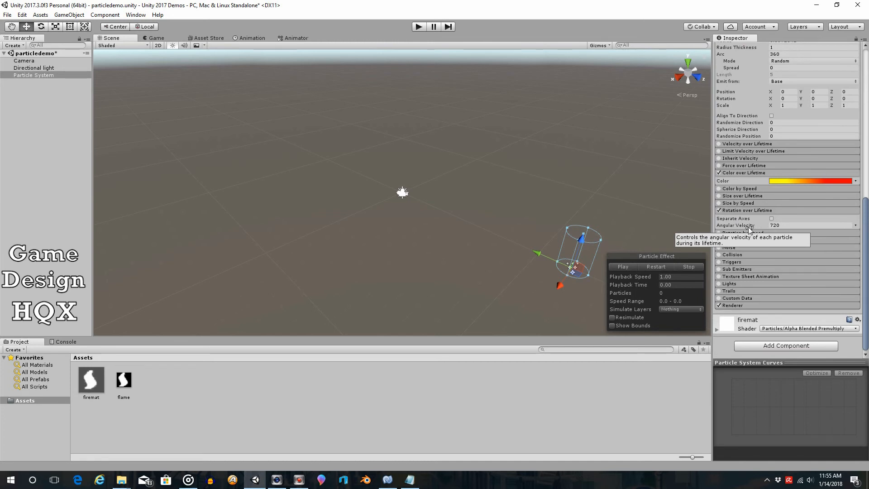
# Enable Size over Lifetime on the particle system and apply the flat constant preset to its size curve.
pyautogui.click(718, 196)
pyautogui.click(774, 198)
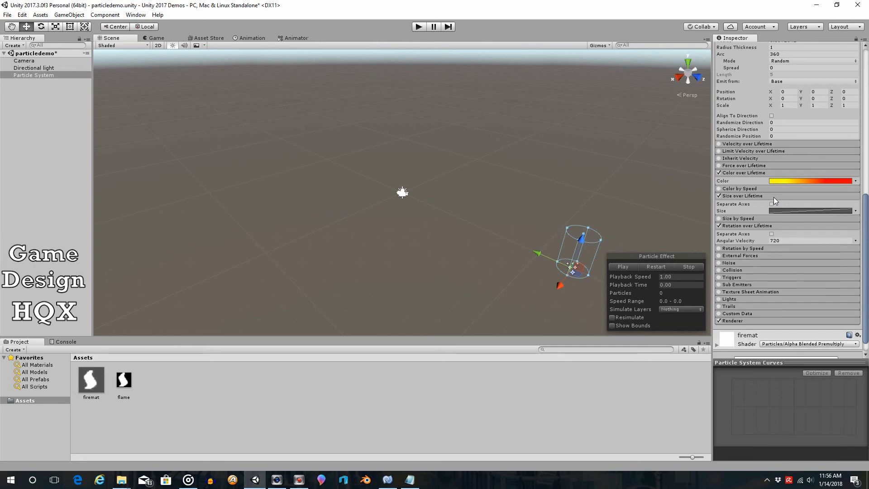
pyautogui.click(840, 211)
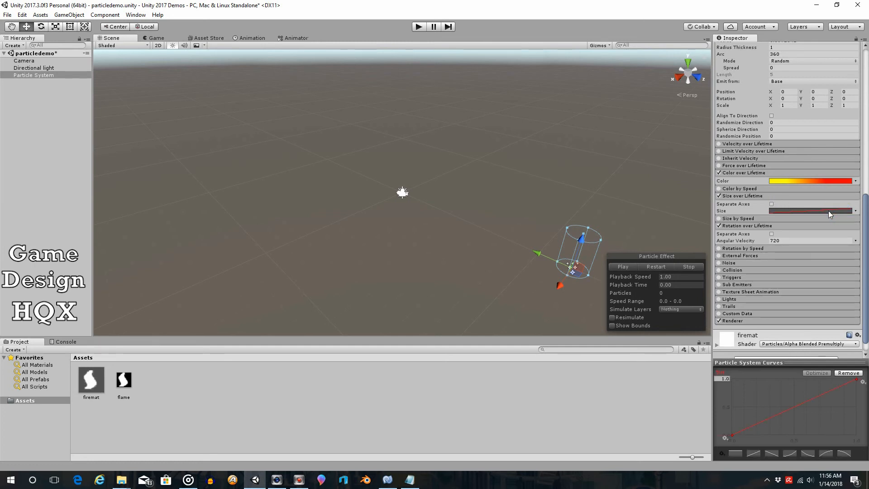
pyautogui.click(735, 453)
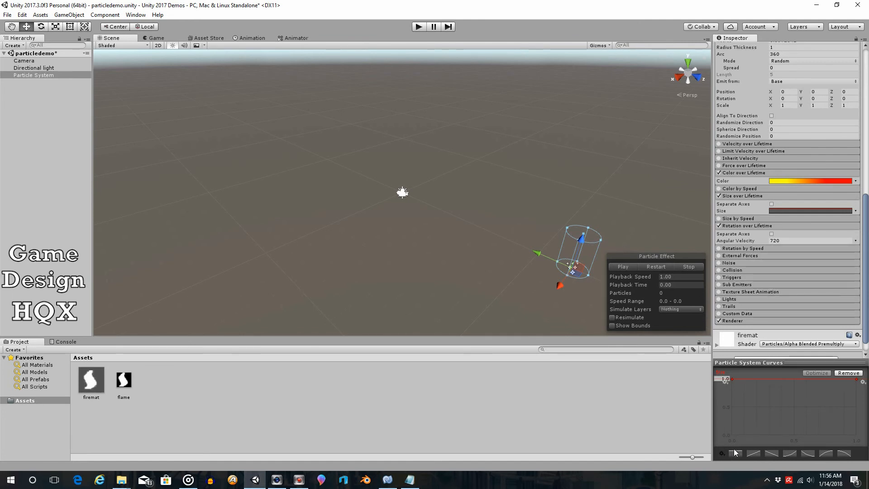
# Add a key at about 0.75 on the size curve, lower the end key to about 0.1, and test the shrinking particles in play mode.
pyautogui.rightClick(810, 378)
pyautogui.click(824, 384)
pyautogui.moveTo(856, 379); pyautogui.dragTo(856, 427)
pyautogui.moveTo(810, 378); pyautogui.dragTo(827, 377)
pyautogui.click(414, 28)
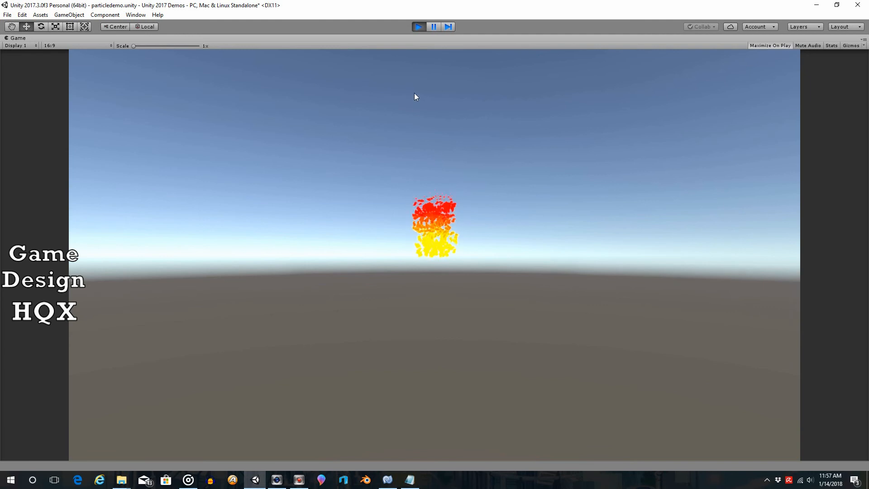
pyautogui.click(419, 27)
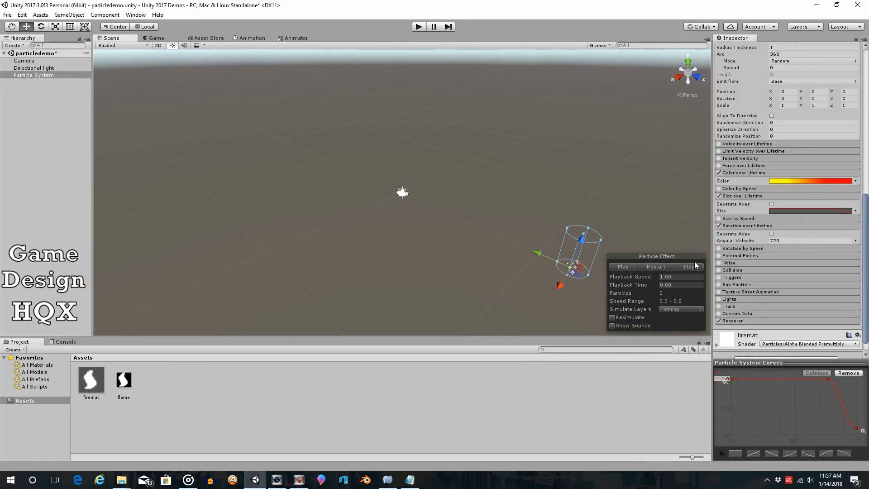
# Set the particle system's start size to 0.25 and preview the flames in play mode.
pyautogui.moveTo(865, 212); pyautogui.dragTo(866, 59)
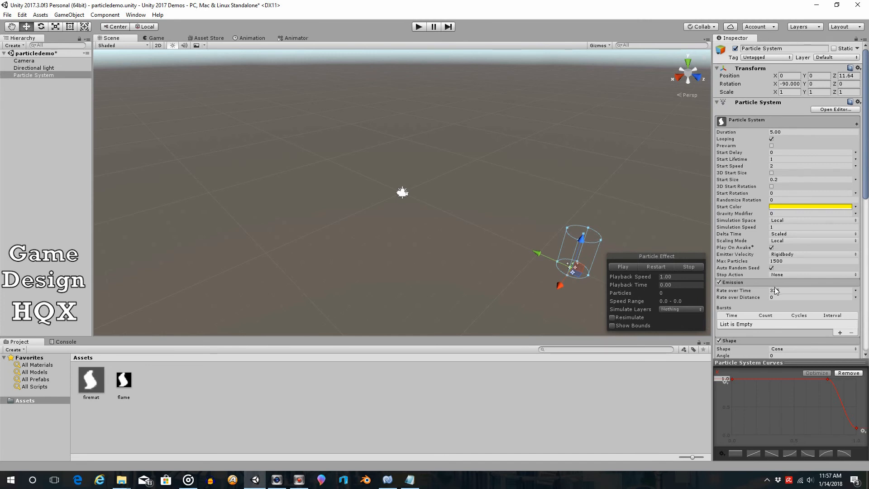
pyautogui.scroll(-3, 784, 281)
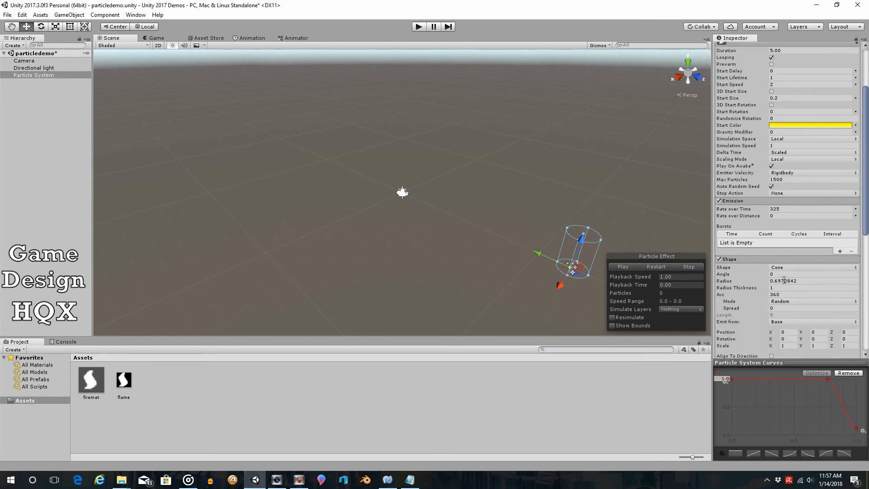
pyautogui.scroll(3, 784, 281)
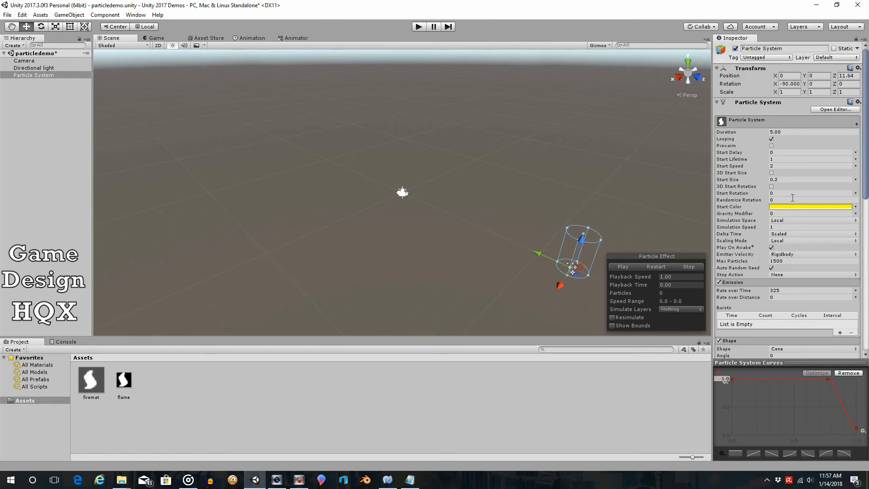
pyautogui.click(788, 179)
pyautogui.write('5')
pyautogui.click(419, 27)
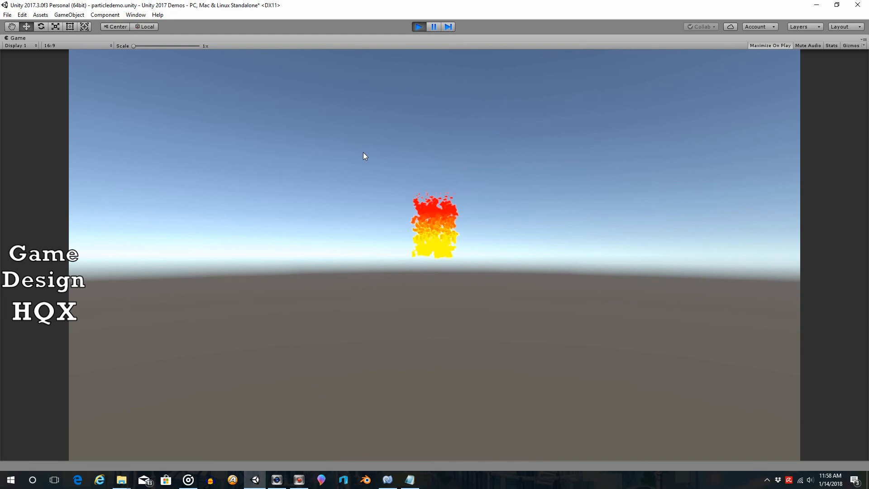
pyautogui.click(419, 27)
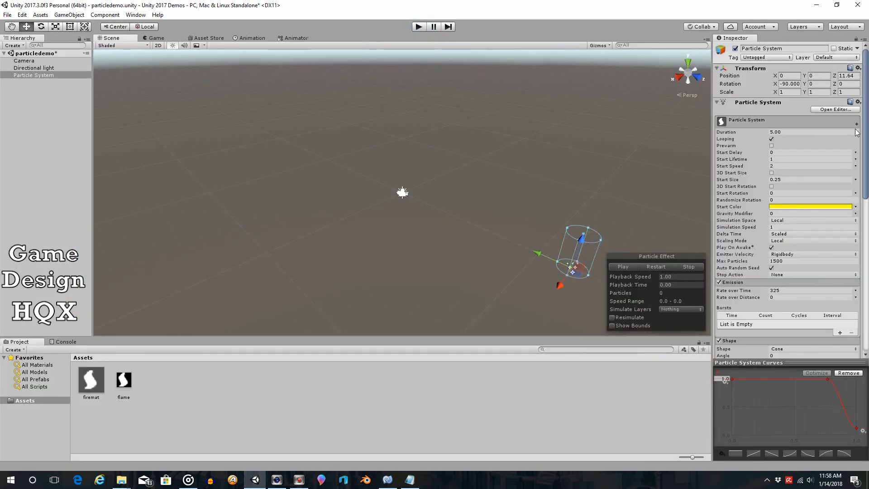
# Add an alpha key at about 80% of the Color over Lifetime gradient, set the end key's alpha to 33, and test the fade in play mode.
pyautogui.moveTo(866, 139); pyautogui.dragTo(838, 277)
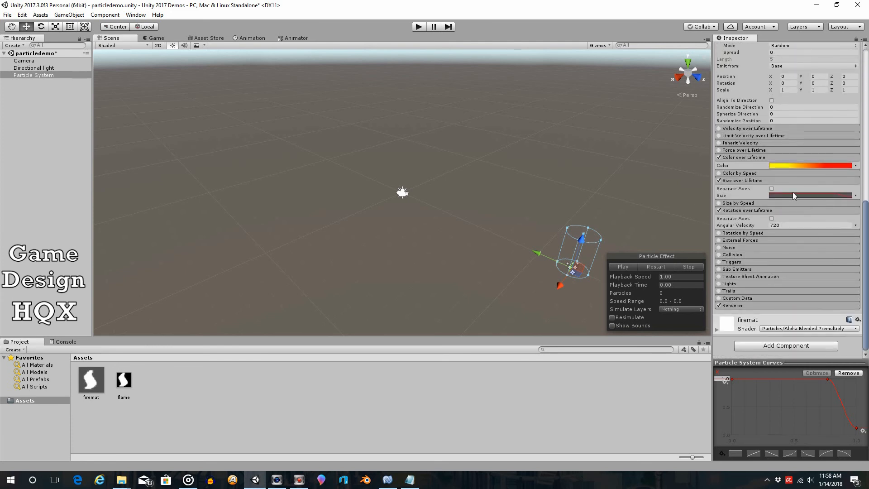
pyautogui.click(804, 165)
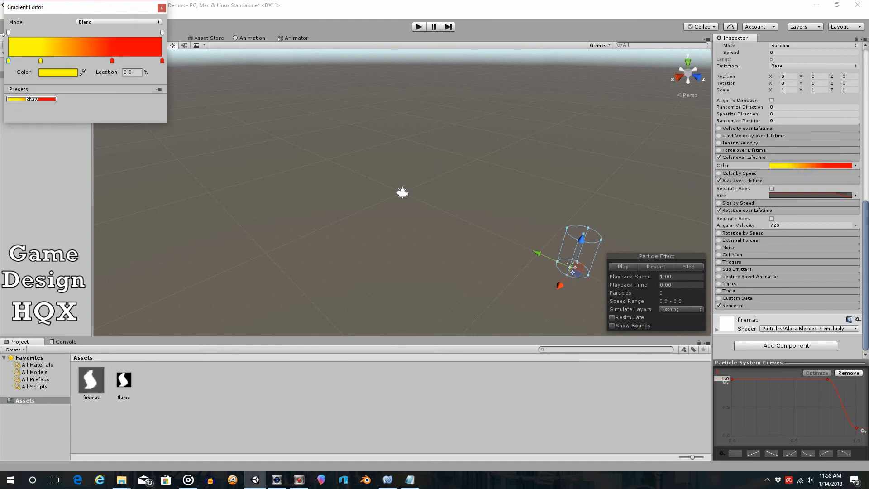
pyautogui.click(130, 33)
pyautogui.click(162, 31)
pyautogui.moveTo(69, 71); pyautogui.dragTo(45, 71)
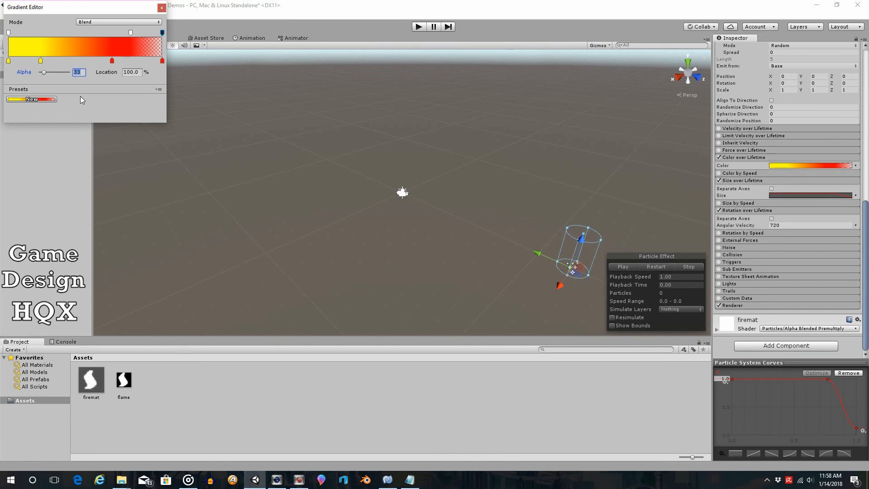
pyautogui.click(162, 8)
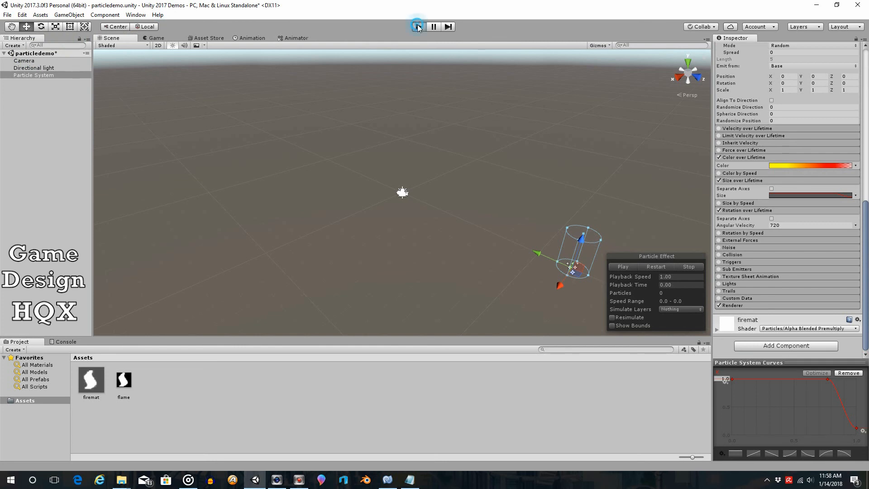
pyautogui.click(417, 27)
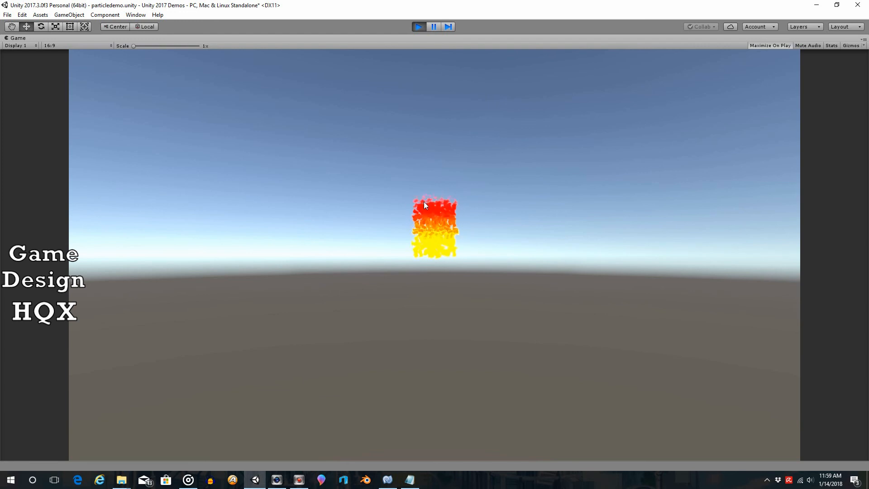
pyautogui.click(418, 28)
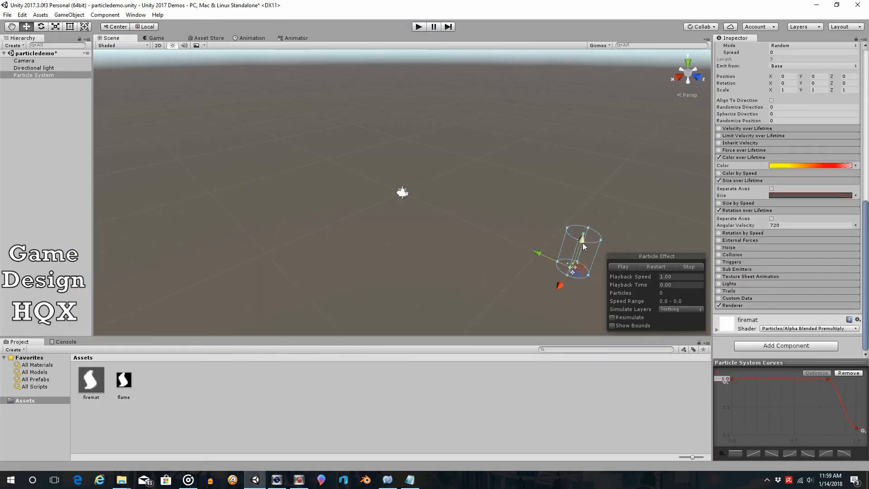
# Move the particle system down along its vertical axis in the scene and run play mode to check its placement.
pyautogui.moveTo(582, 238); pyautogui.dragTo(571, 270)
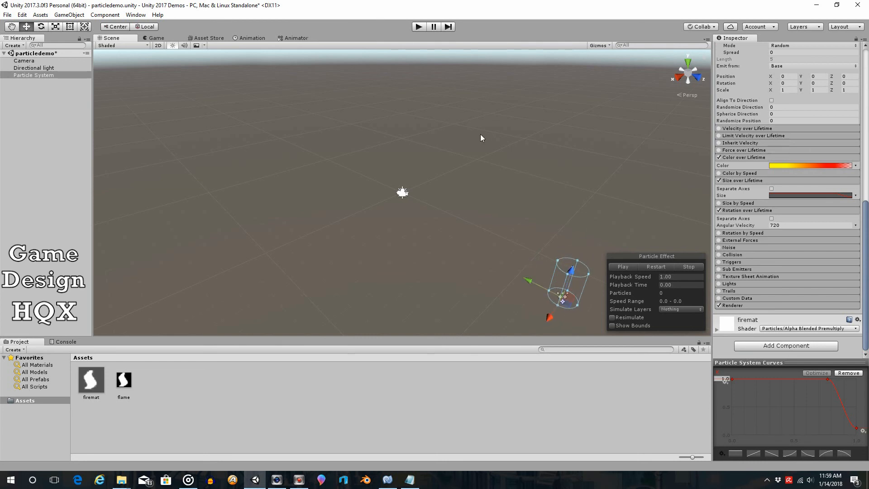
pyautogui.click(417, 27)
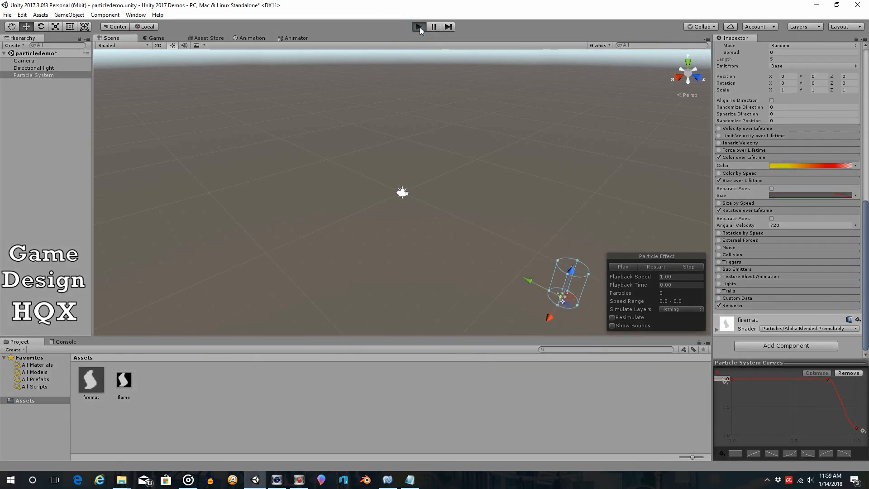